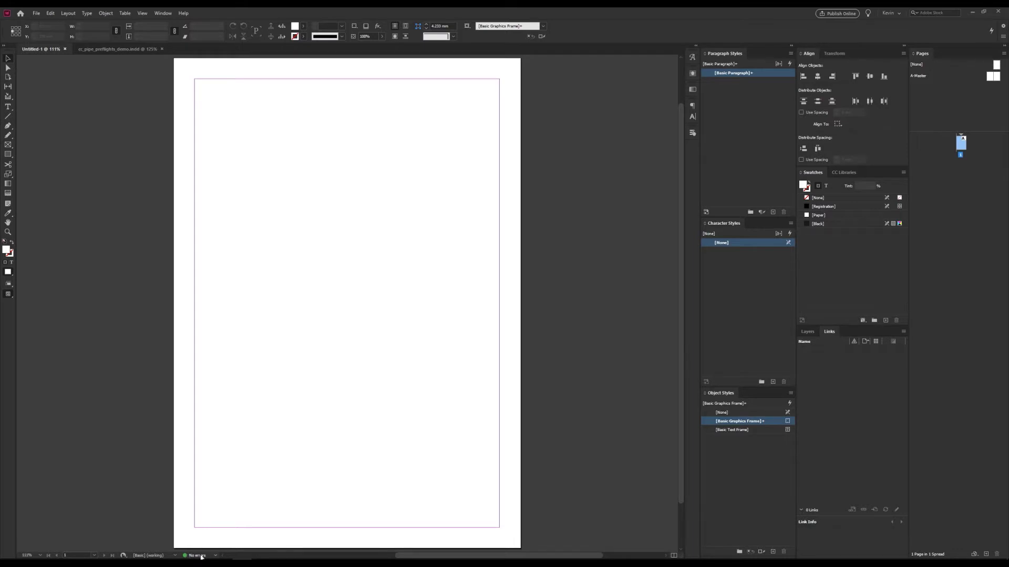
Open the Preflight panel and switch live preflight off and back on.
{"action": "double_click", "coordinate": [202, 557]}
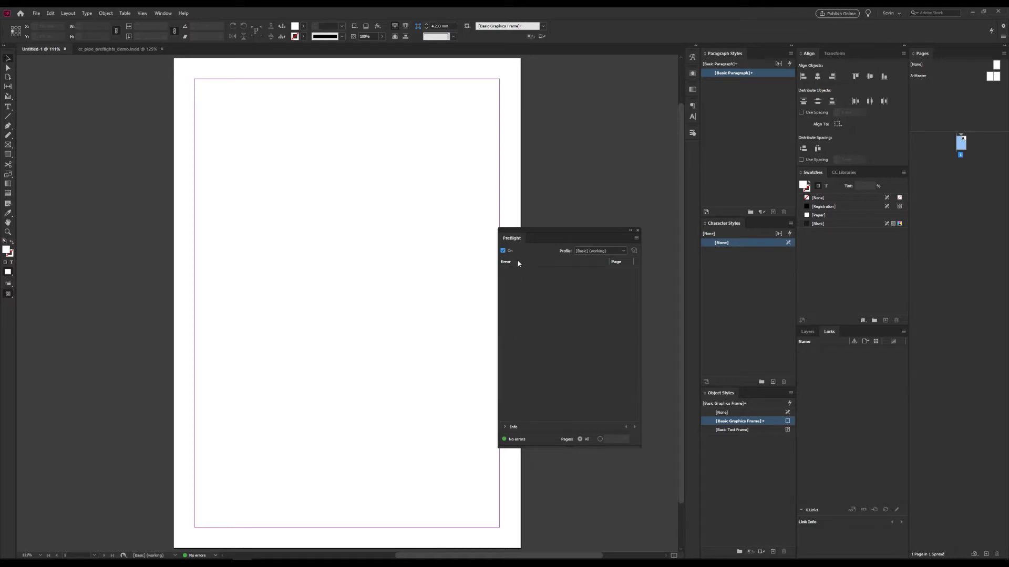
{"action": "left_click", "coordinate": [503, 251]}
{"action": "left_click", "coordinate": [503, 251]}
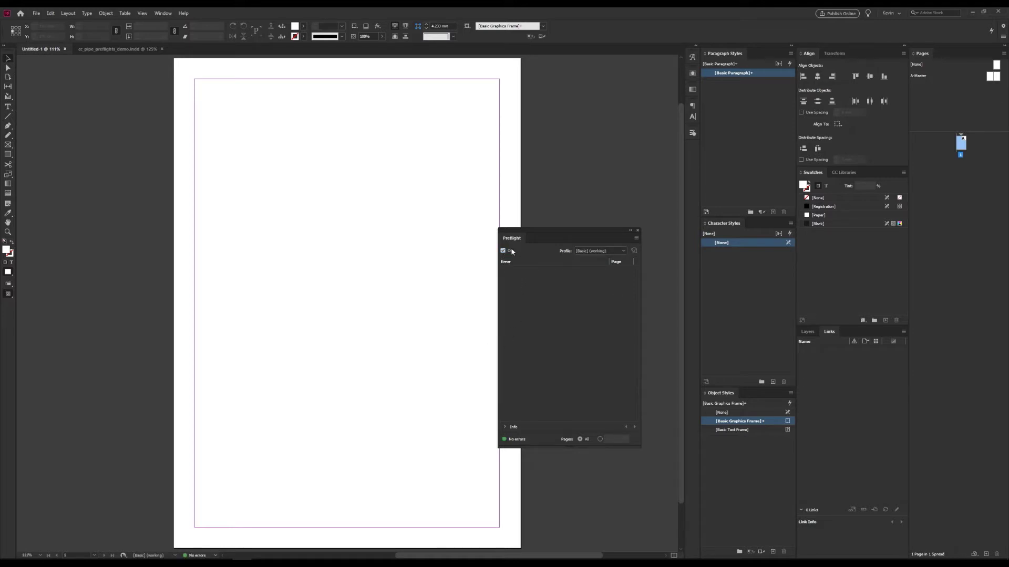
Review the available preflight profiles, then open Define Profiles from the panel menu.
{"action": "left_click", "coordinate": [596, 252]}
{"action": "left_click", "coordinate": [584, 242]}
{"action": "left_click", "coordinate": [636, 238]}
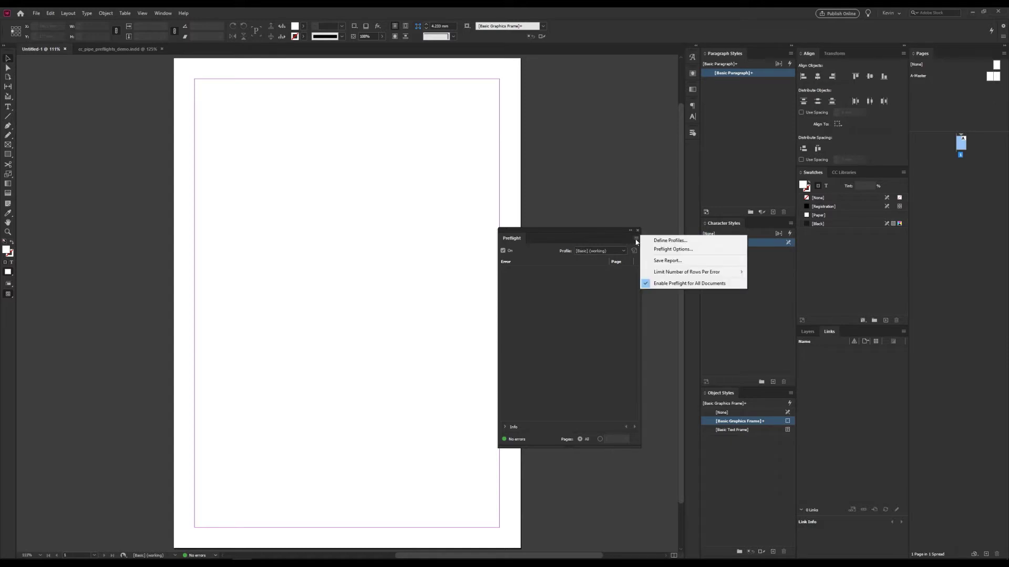
{"action": "left_click", "coordinate": [667, 241]}
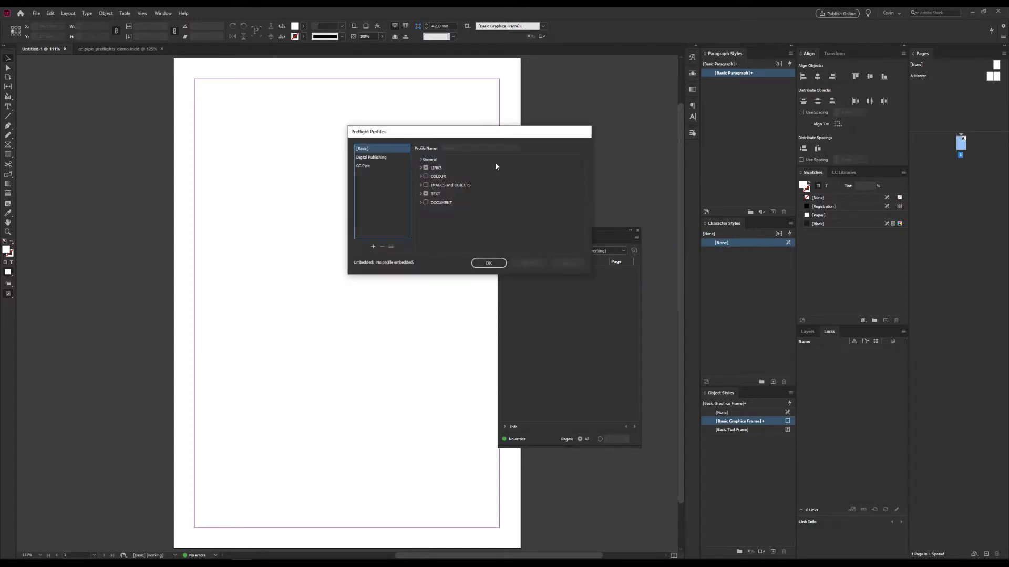
Add a new preflight profile named Test.
{"action": "left_click_drag", "start_coordinate": [462, 130], "coordinate": [333, 209]}
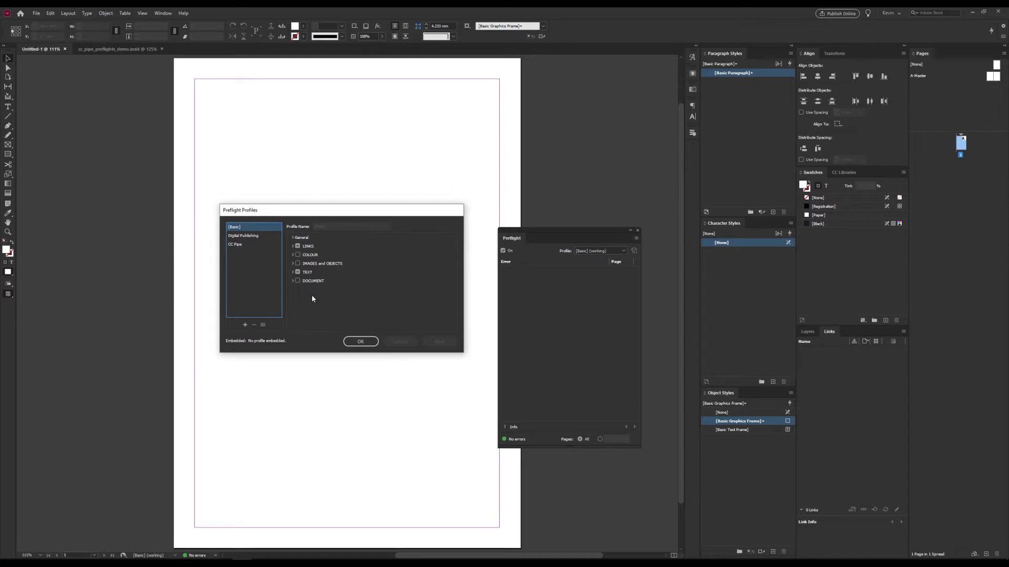
{"action": "left_click", "coordinate": [245, 325]}
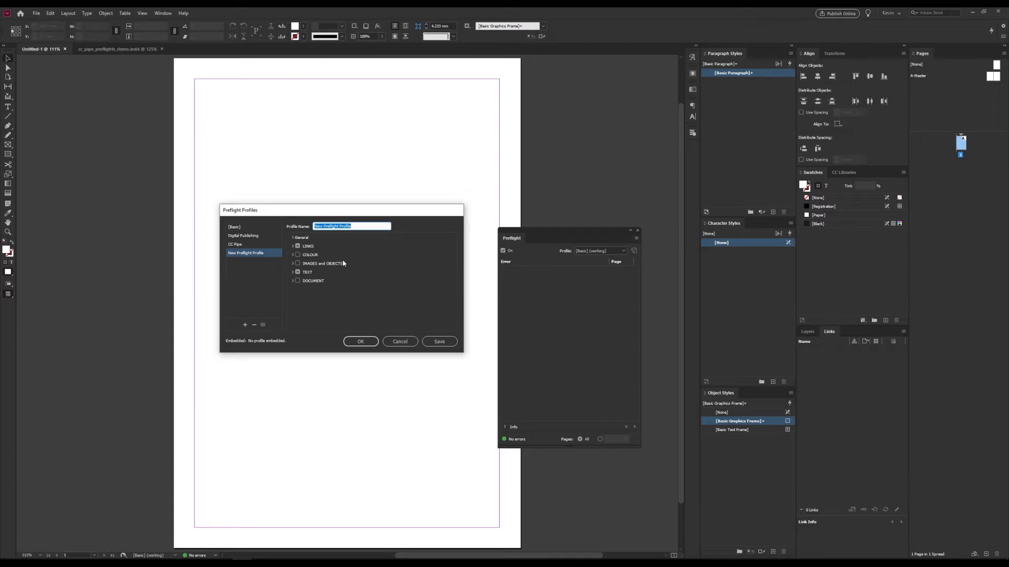
{"action": "type", "text": "Test"}
{"action": "left_click", "coordinate": [295, 239]}
Expand the Links and Colour checks in the Test profile and save it.
{"action": "left_click", "coordinate": [293, 238]}
{"action": "left_click", "coordinate": [292, 237]}
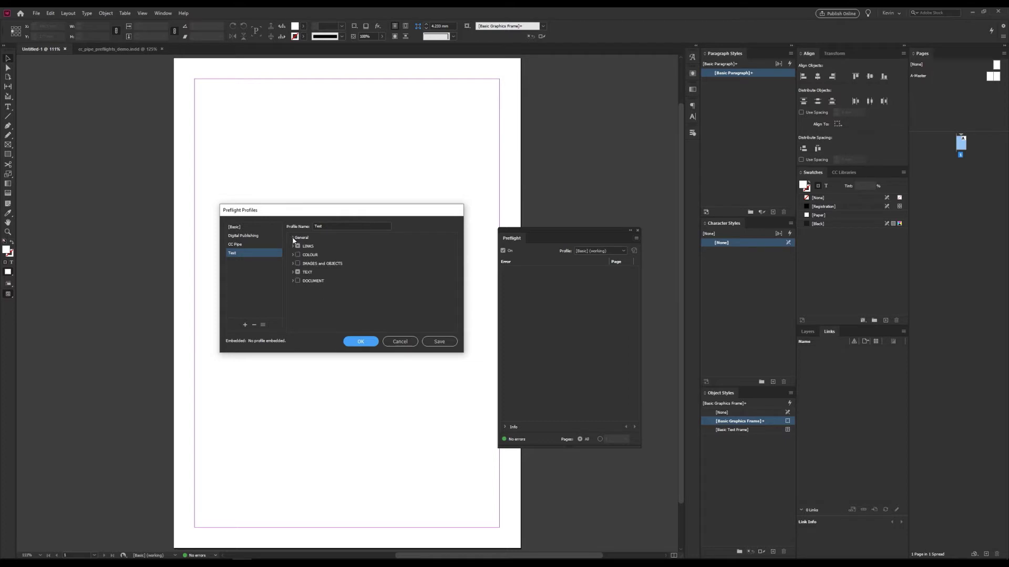
{"action": "left_click", "coordinate": [292, 247]}
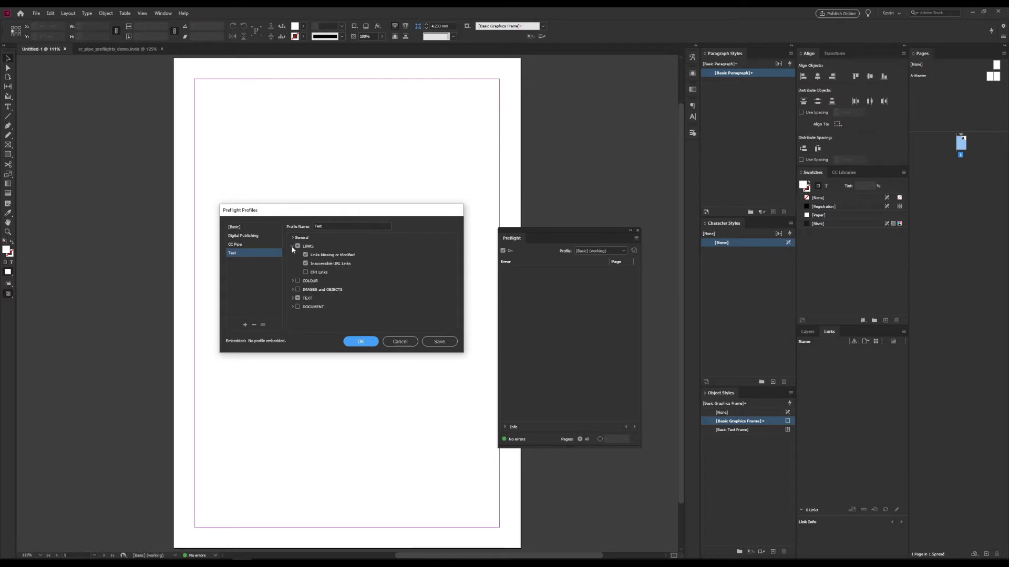
{"action": "left_click", "coordinate": [293, 281]}
{"action": "left_click", "coordinate": [299, 290]}
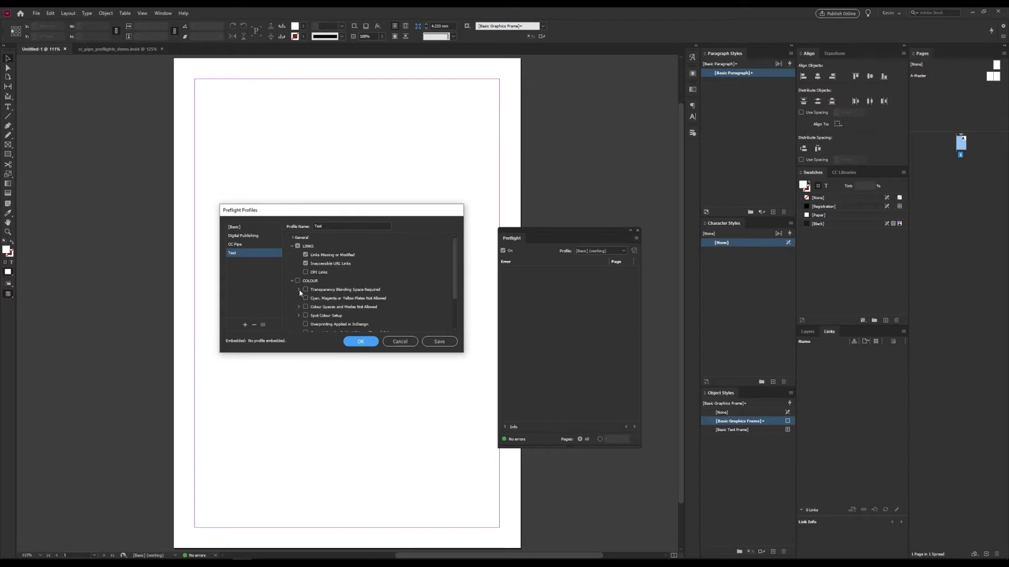
{"action": "scroll", "coordinate": [325, 289], "scroll_direction": "down", "scroll_amount": 2}
{"action": "scroll", "coordinate": [325, 288], "scroll_direction": "down", "scroll_amount": 1}
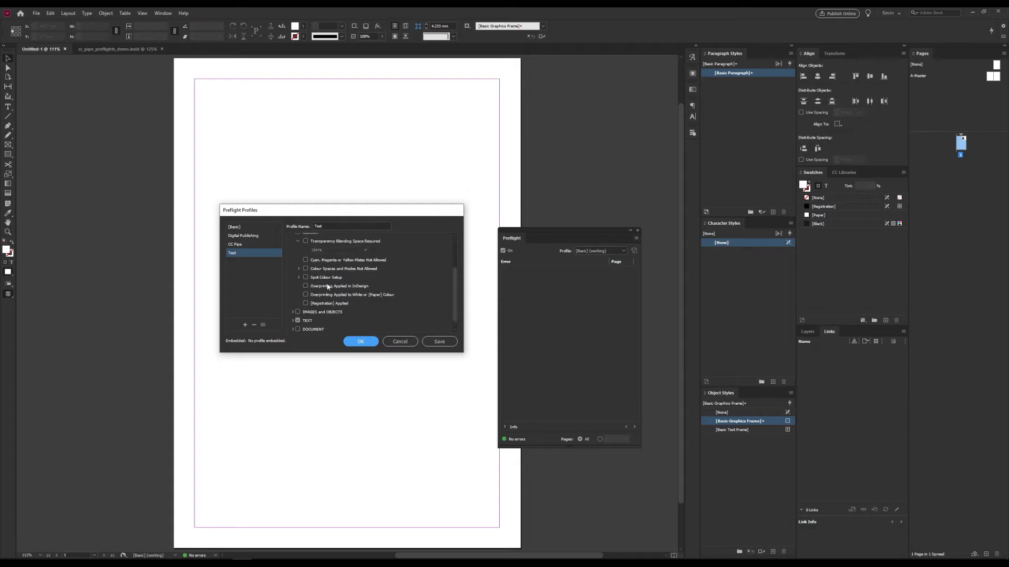
{"action": "left_click", "coordinate": [354, 344]}
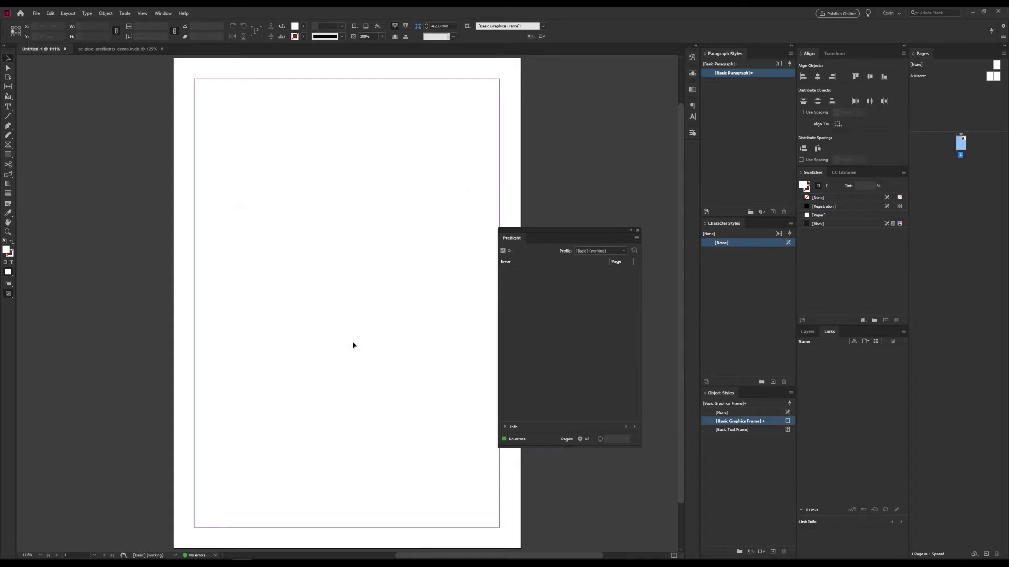
Switch to cc_pipe_preflights_demo.indd, expand its LINKS (1) error and open the Profile list.
{"action": "left_click", "coordinate": [589, 252]}
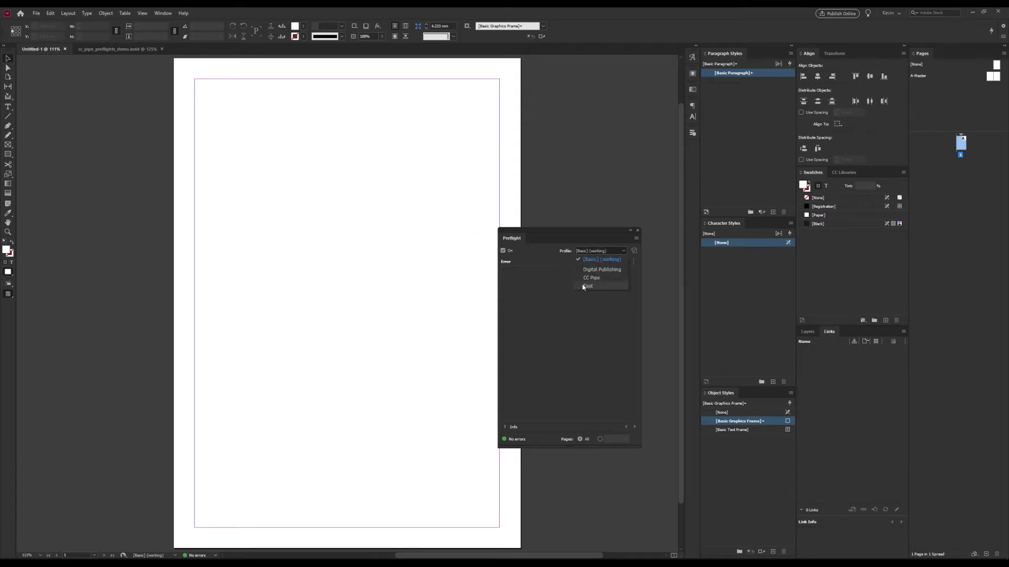
{"action": "left_click", "coordinate": [547, 286]}
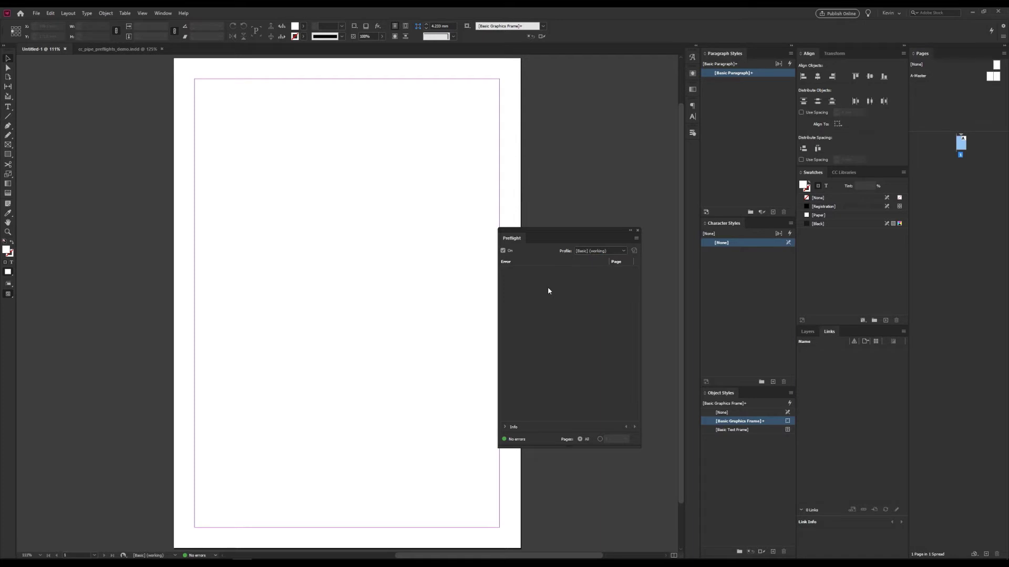
{"action": "left_click", "coordinate": [114, 49]}
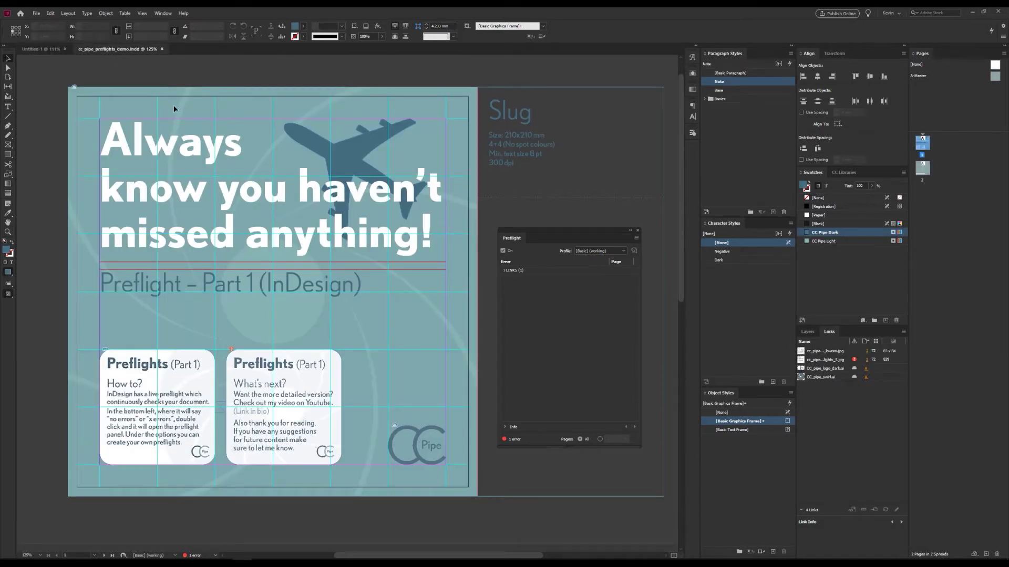
{"action": "left_click", "coordinate": [504, 271]}
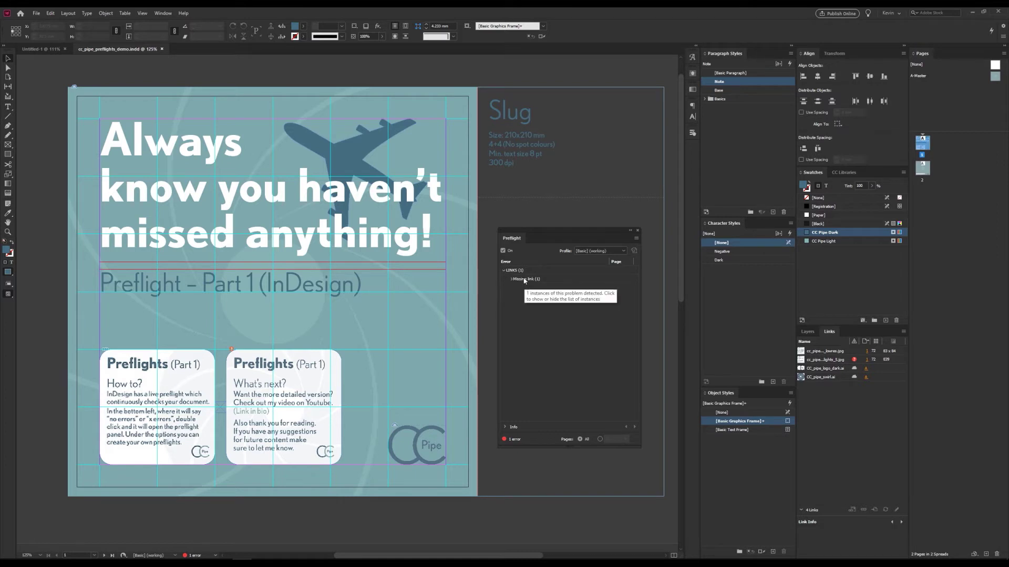
{"action": "left_click", "coordinate": [588, 250]}
Check against the CC Pipe profile and expand the COLOUR, IMAGES and OBJECTS, TEXT and DOCUMENT errors.
{"action": "left_click", "coordinate": [595, 278]}
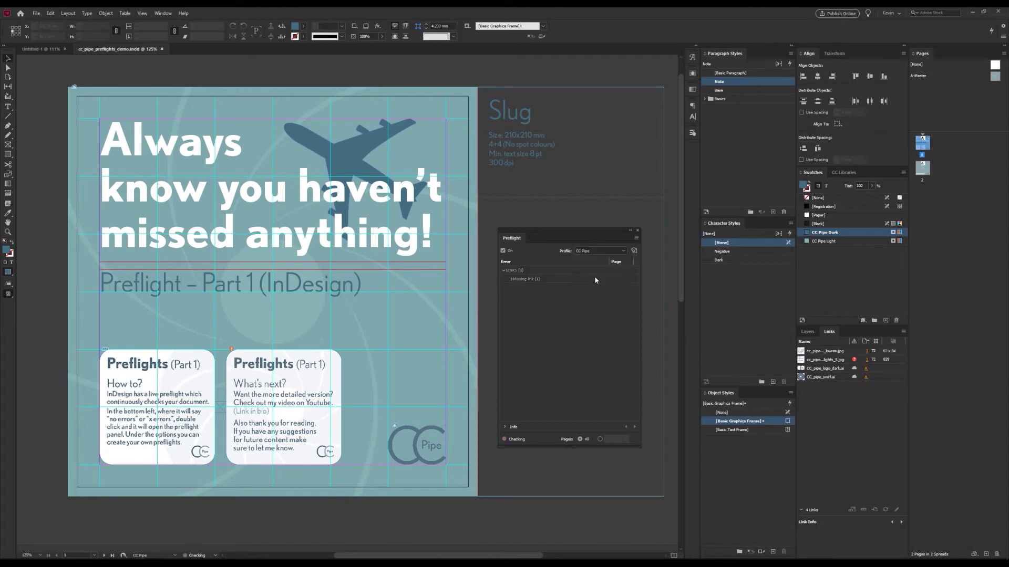
{"action": "left_click", "coordinate": [504, 289]}
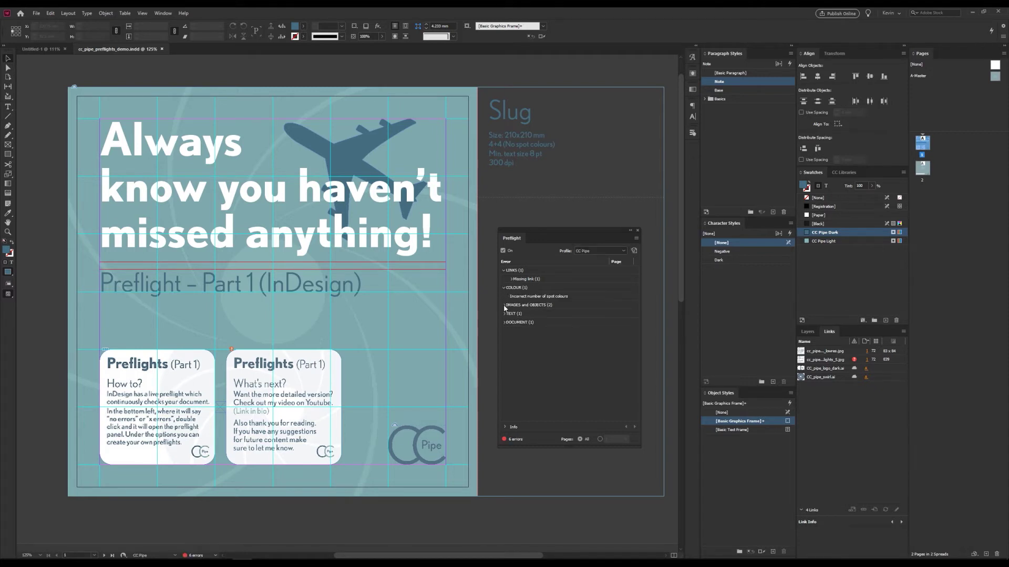
{"action": "left_click", "coordinate": [504, 306]}
{"action": "left_click", "coordinate": [504, 332]}
{"action": "left_click", "coordinate": [504, 349]}
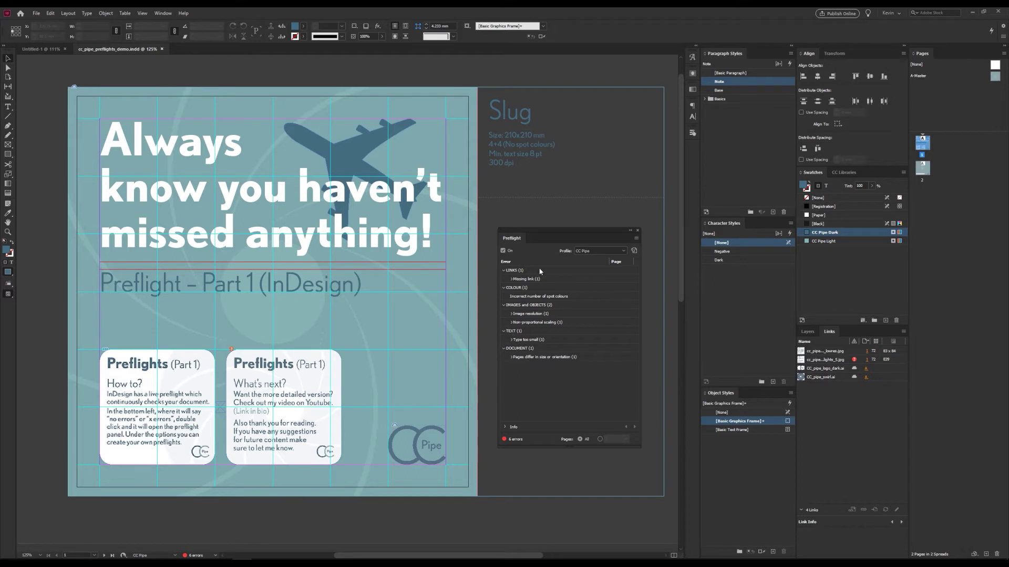
Restore missing cc_pipe_instagram_preflights_5.jpg by dragging it into the second card's frame.
{"action": "left_click", "coordinate": [511, 279]}
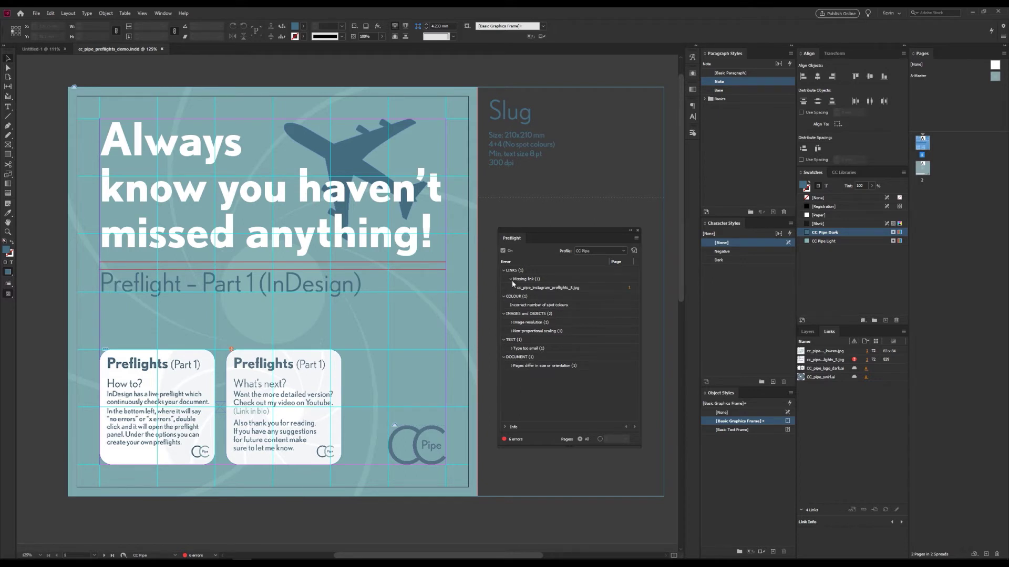
{"action": "double_click", "coordinate": [528, 288]}
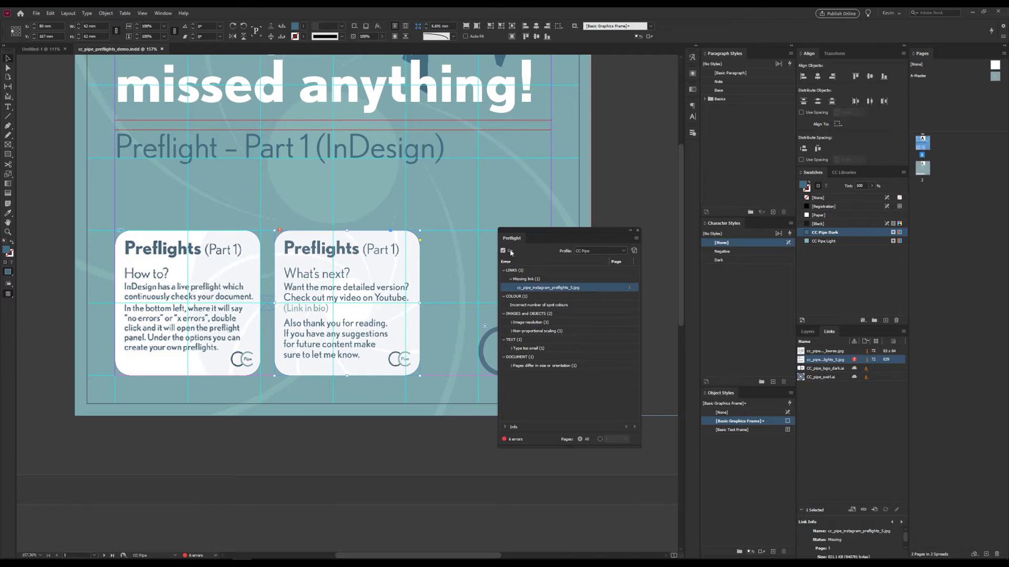
{"action": "left_click", "coordinate": [417, 289]}
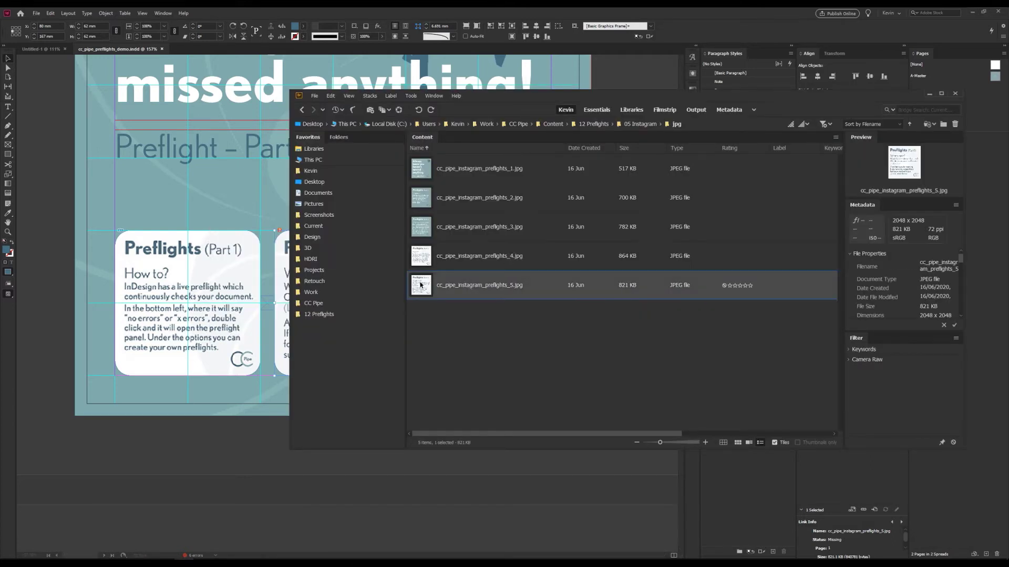
{"action": "left_click_drag", "start_coordinate": [420, 284], "coordinate": [318, 278]}
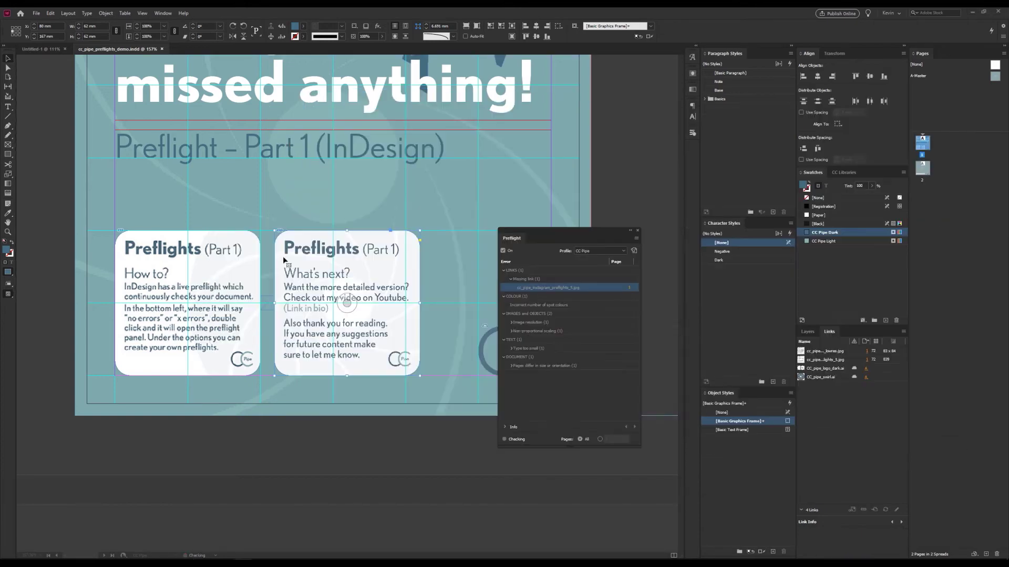
{"action": "left_click", "coordinate": [639, 160]}
{"action": "key", "text": "ctrl+0"}
Change the CC Pipe Dark swatch's colour type to Process.
{"action": "key", "text": "ctrl+minus"}
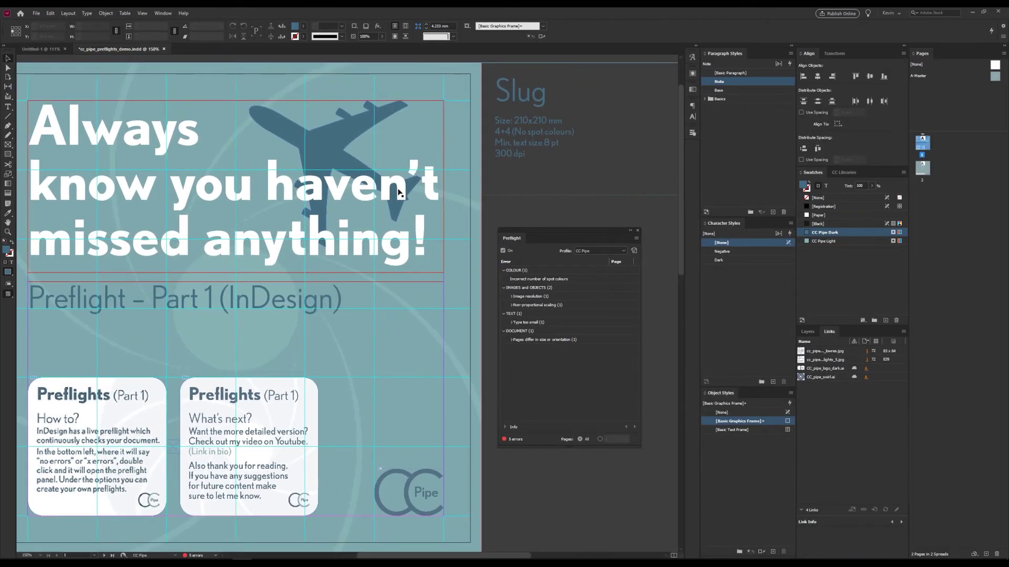
{"action": "left_click", "coordinate": [543, 281]}
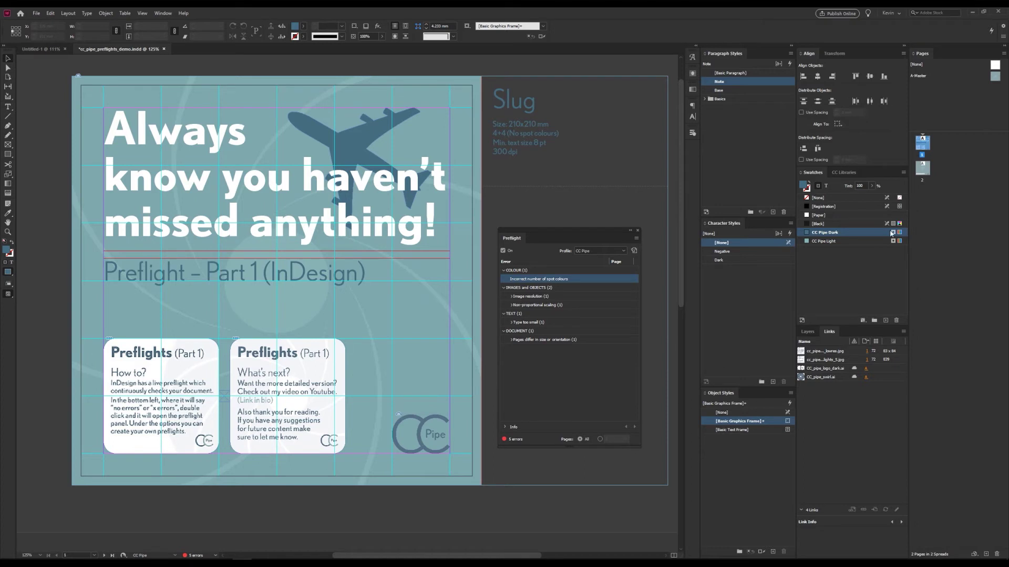
{"action": "mouse_move", "coordinate": [876, 232]}
{"action": "double_click", "coordinate": [841, 232]}
{"action": "left_click", "coordinate": [467, 241]}
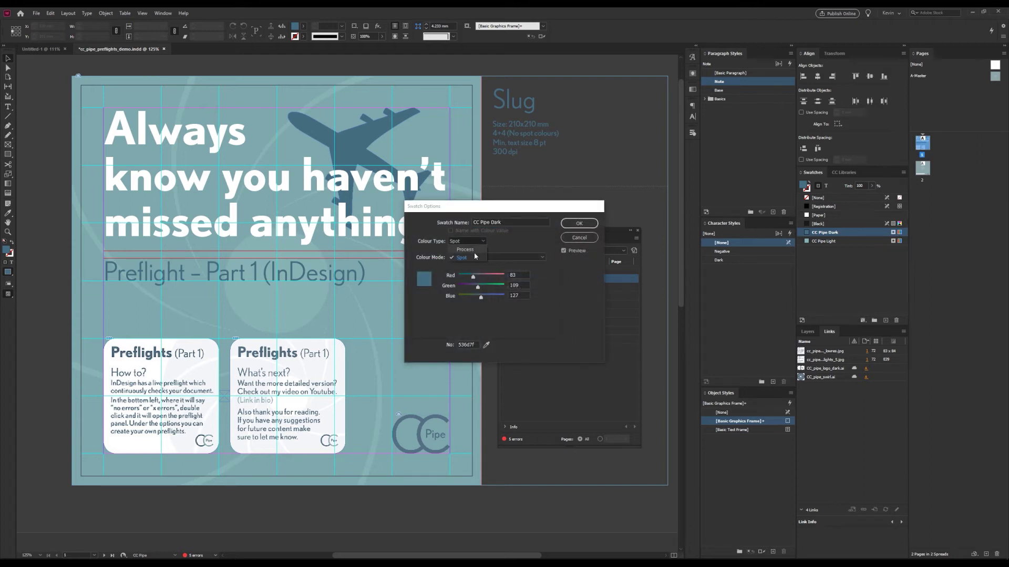
{"action": "left_click", "coordinate": [466, 250]}
{"action": "left_click", "coordinate": [579, 223]}
Change the CC Pipe Light swatch's colour type to Process.
{"action": "left_click", "coordinate": [860, 242]}
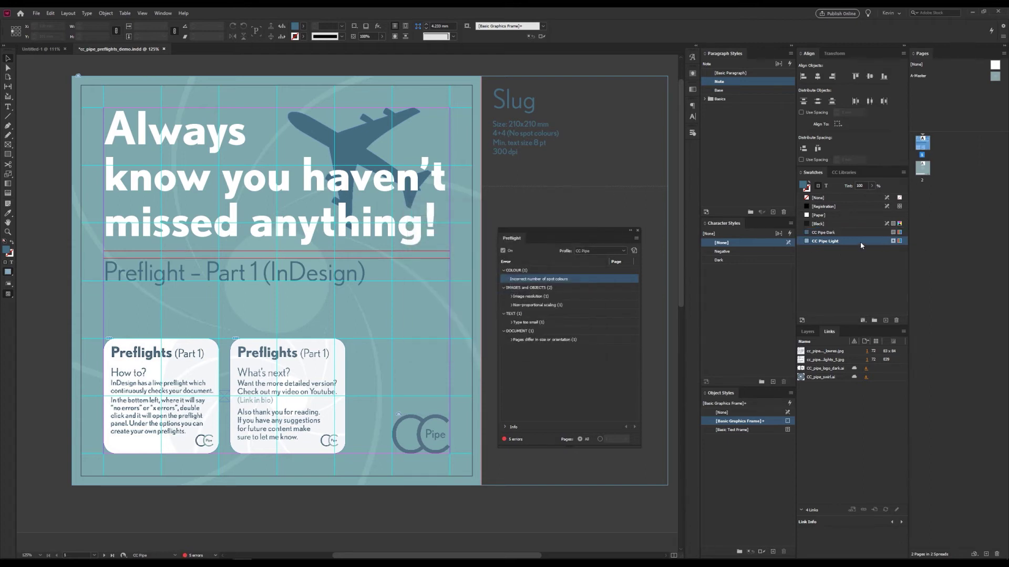
{"action": "double_click", "coordinate": [859, 242]}
{"action": "left_click", "coordinate": [488, 257]}
{"action": "left_click", "coordinate": [487, 257]}
{"action": "left_click", "coordinate": [470, 241]}
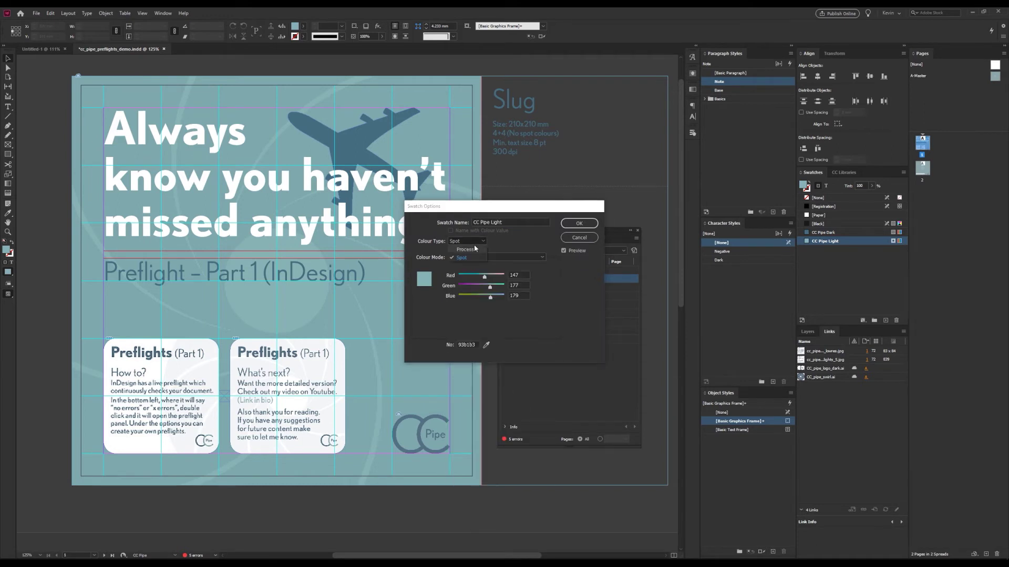
{"action": "left_click", "coordinate": [466, 249]}
{"action": "left_click", "coordinate": [578, 225]}
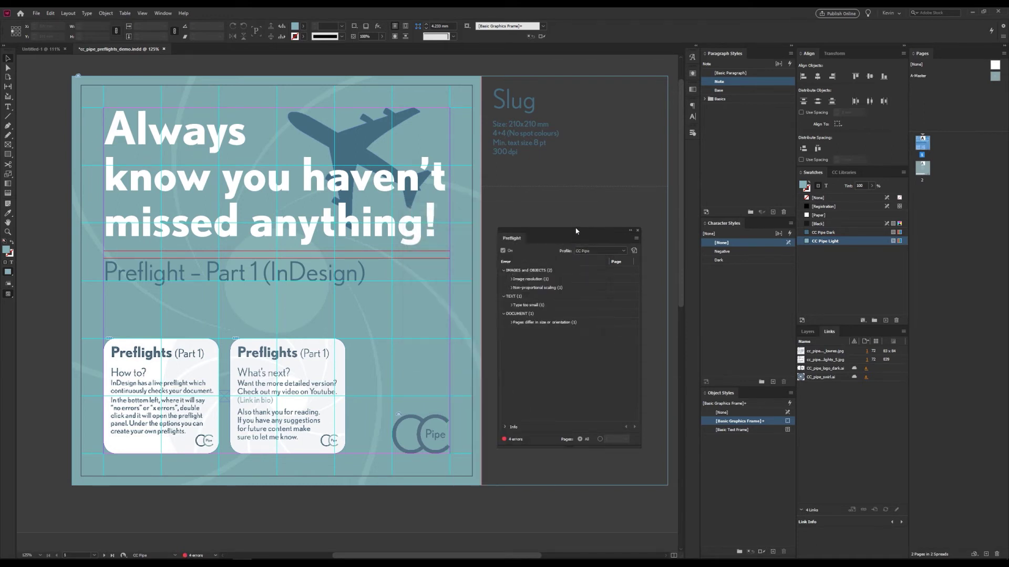
Jump from the Image resolution error to the low-resolution image on the page.
{"action": "left_click", "coordinate": [534, 279]}
{"action": "left_click", "coordinate": [512, 279]}
{"action": "double_click", "coordinate": [534, 287]}
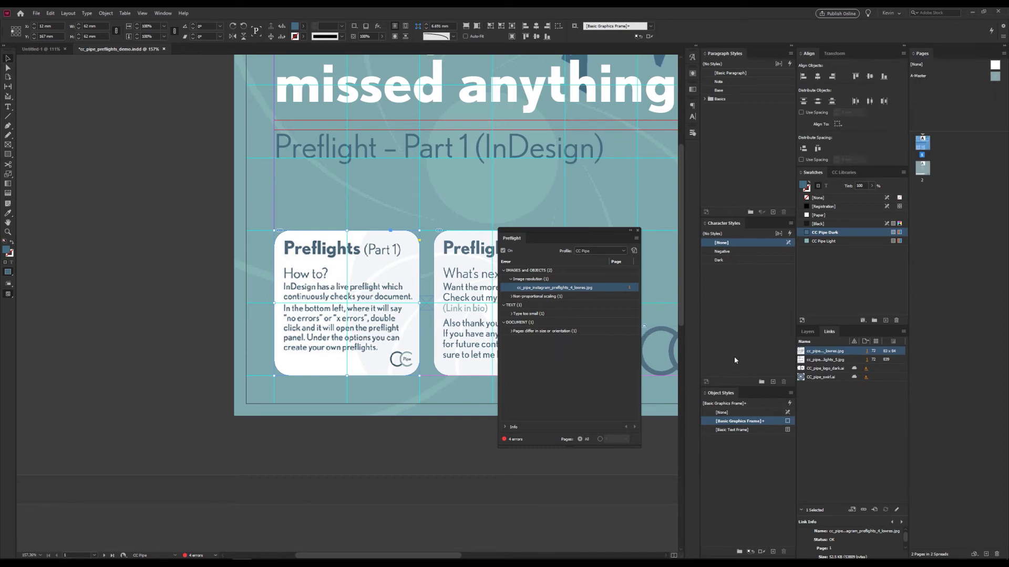
Relink the low-res image to 05 Instagram > jpg > cc_pipe_instagram_preflights_4.jpg.
{"action": "right_click", "coordinate": [827, 353]}
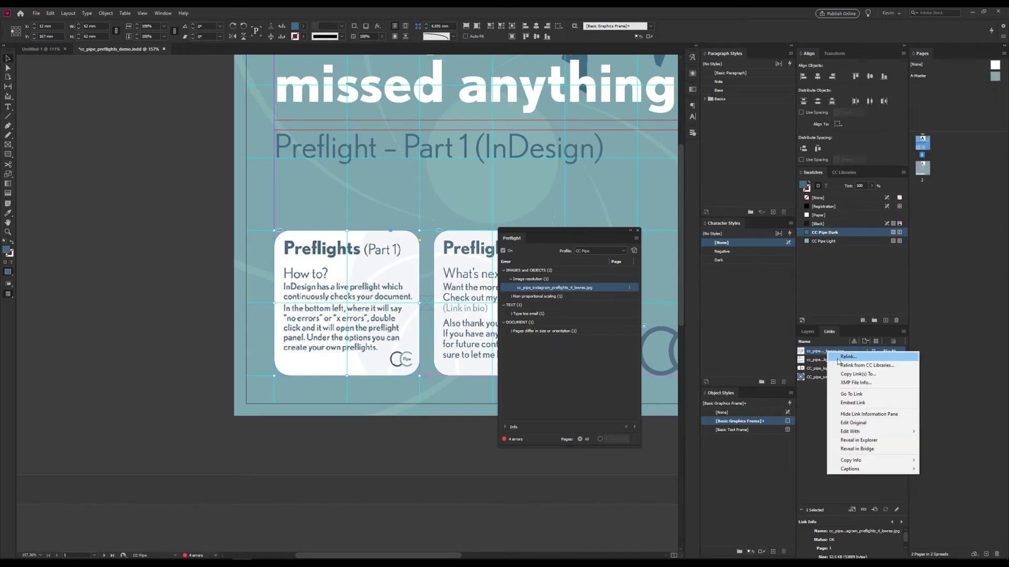
{"action": "left_click", "coordinate": [841, 358]}
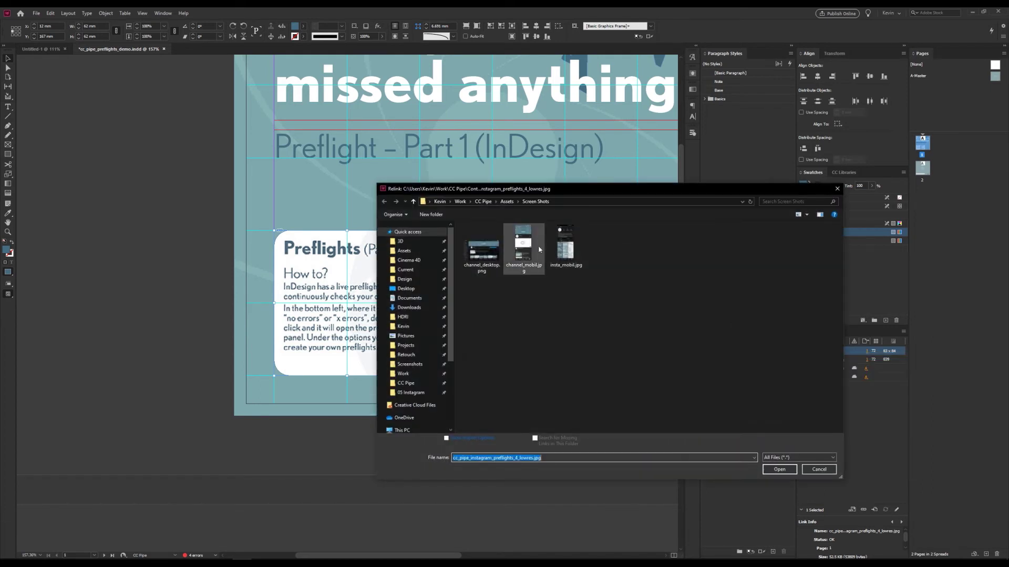
{"action": "left_click", "coordinate": [415, 393]}
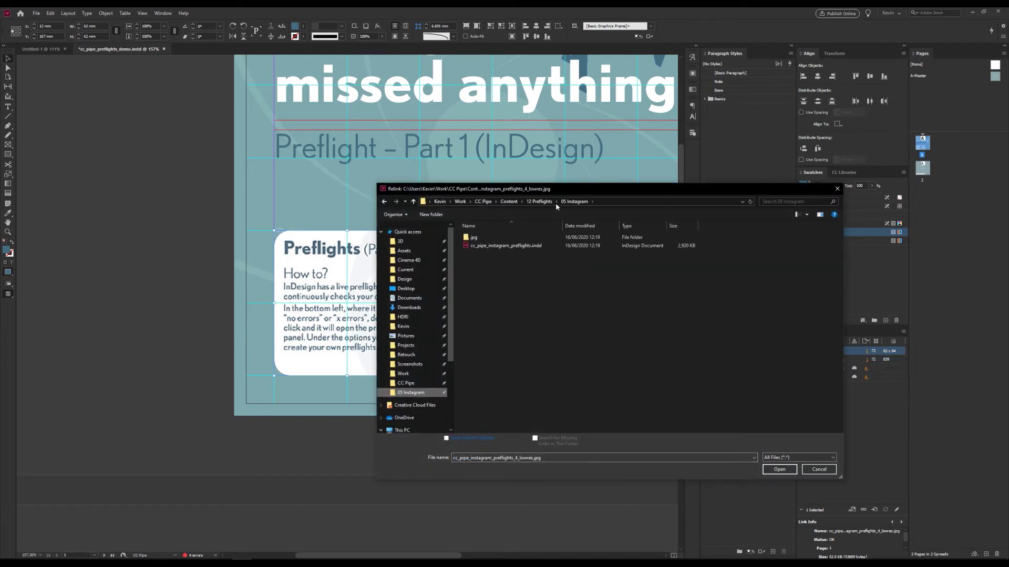
{"action": "double_click", "coordinate": [518, 242]}
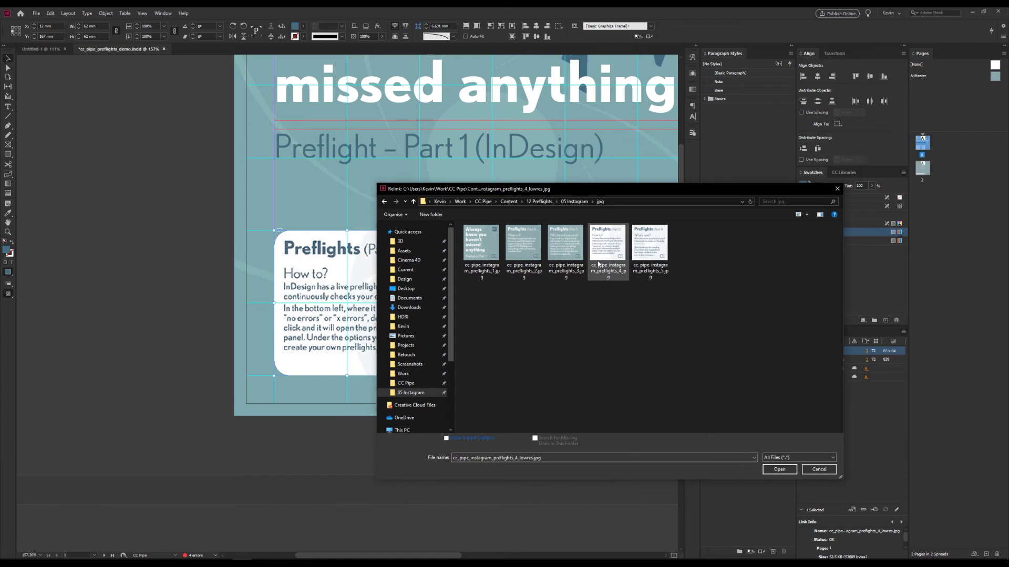
{"action": "double_click", "coordinate": [612, 249]}
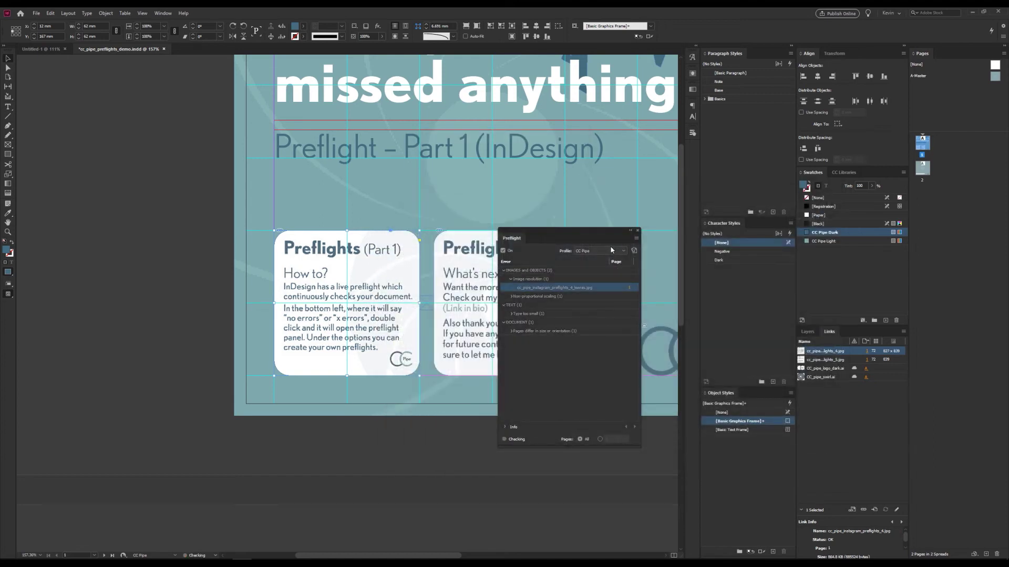
Locate the non-proportionally scaled cc_pipe_instagram_preflights_4.jpg and fit it proportionally in its frame.
{"action": "left_click", "coordinate": [522, 281]}
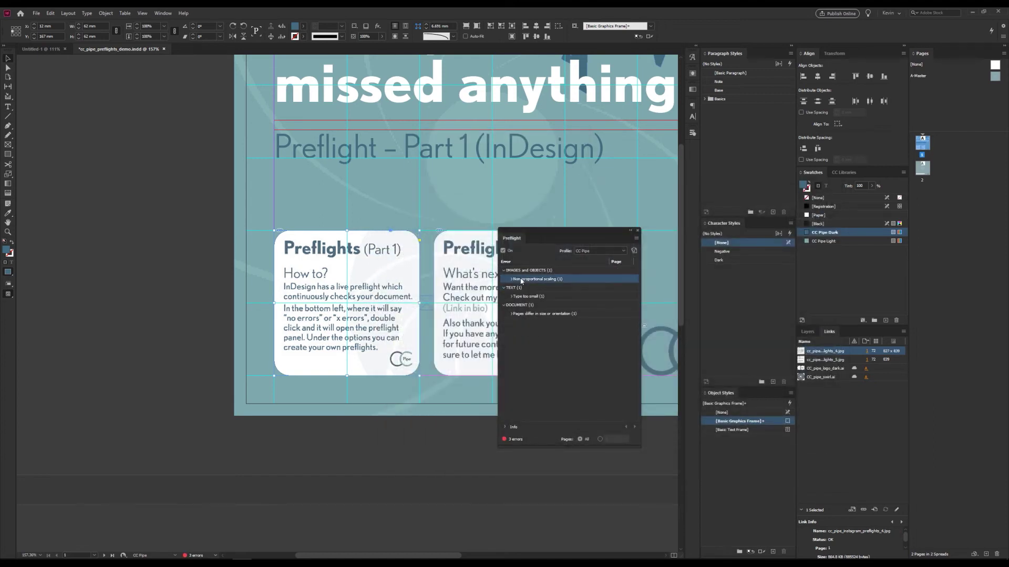
{"action": "left_click", "coordinate": [512, 280]}
{"action": "left_click", "coordinate": [529, 289]}
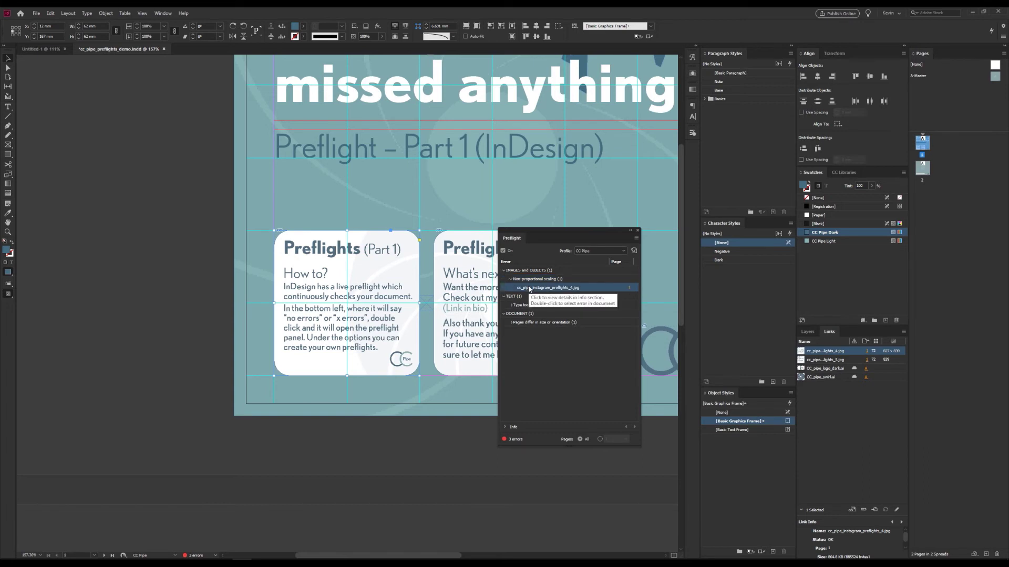
{"action": "double_click", "coordinate": [388, 253]}
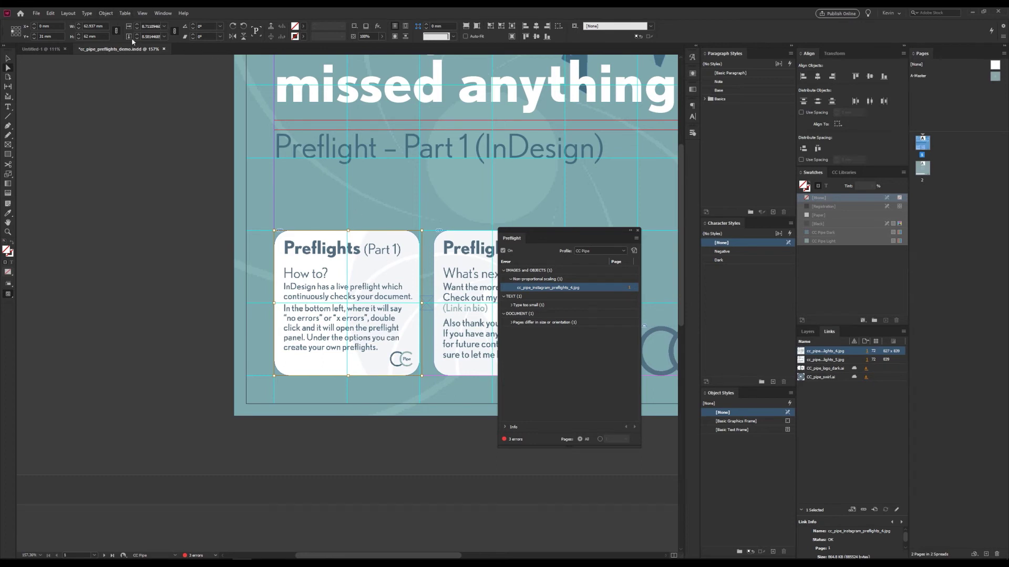
{"action": "key", "text": "v"}
{"action": "left_click", "coordinate": [326, 251]}
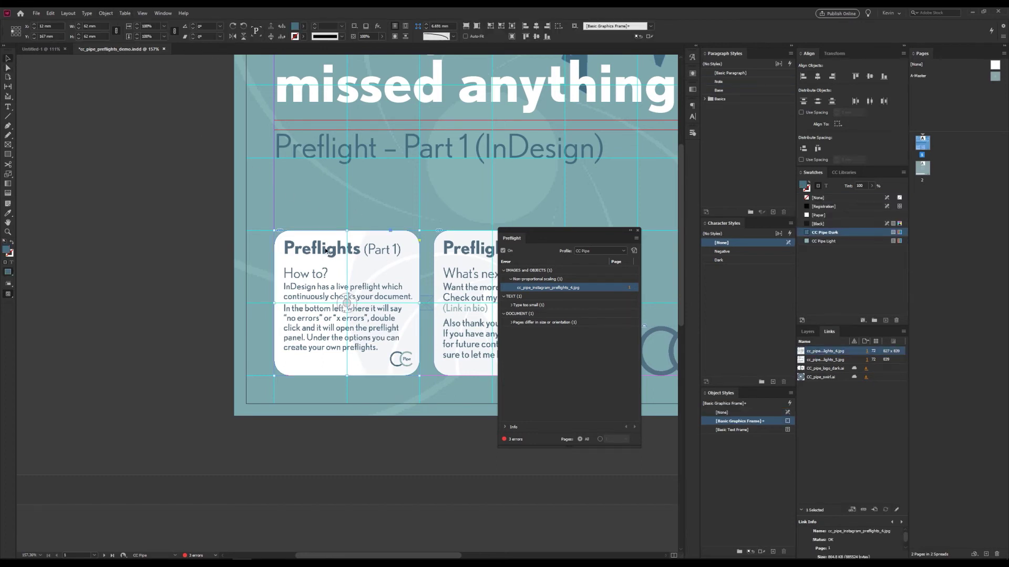
{"action": "key", "text": "ctrl+alt+shift+c"}
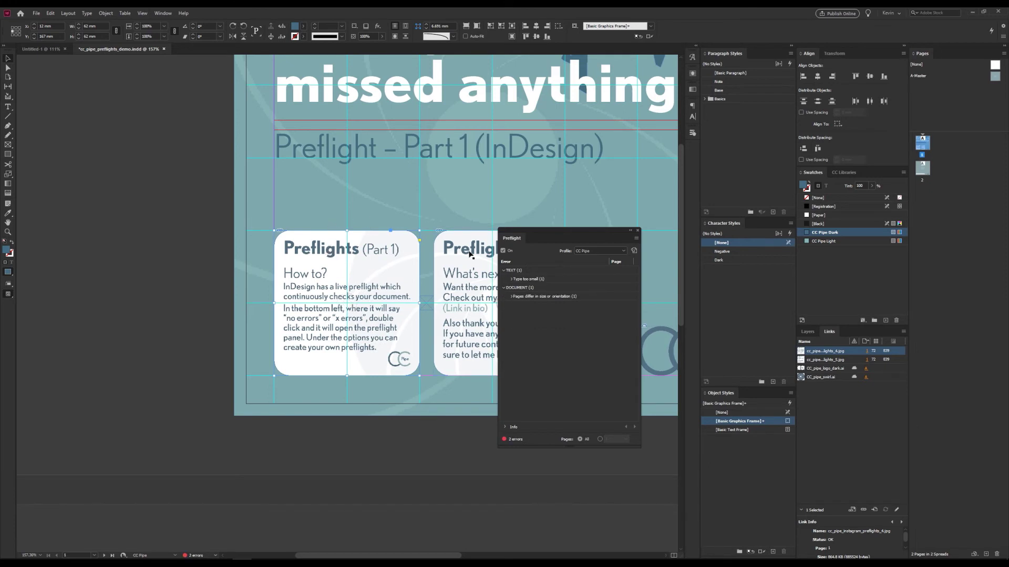
{"action": "left_click", "coordinate": [511, 279]}
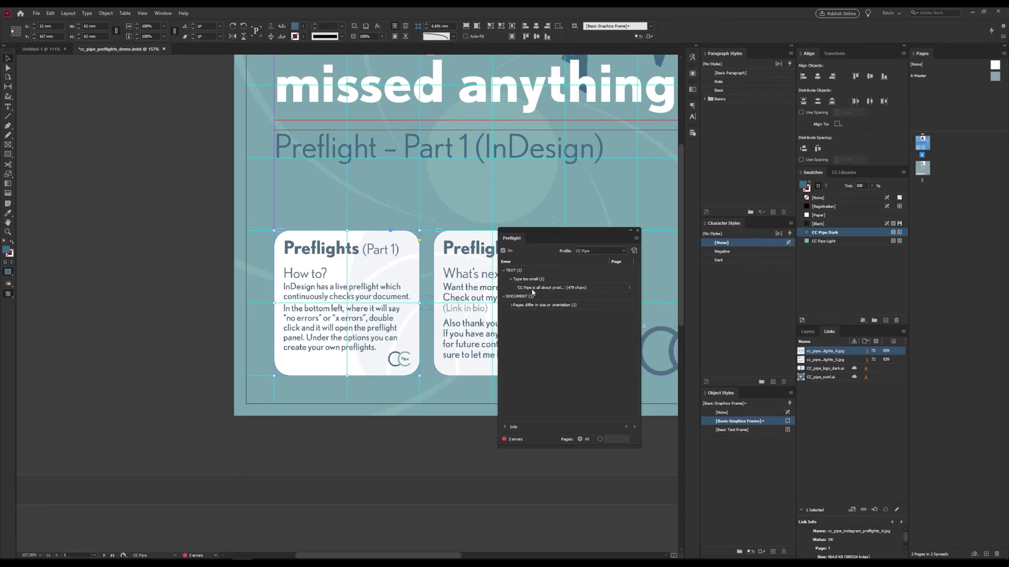
Jump to the 479-character too-small text on page 2 and bring the whole page into view.
{"action": "left_click", "coordinate": [533, 289]}
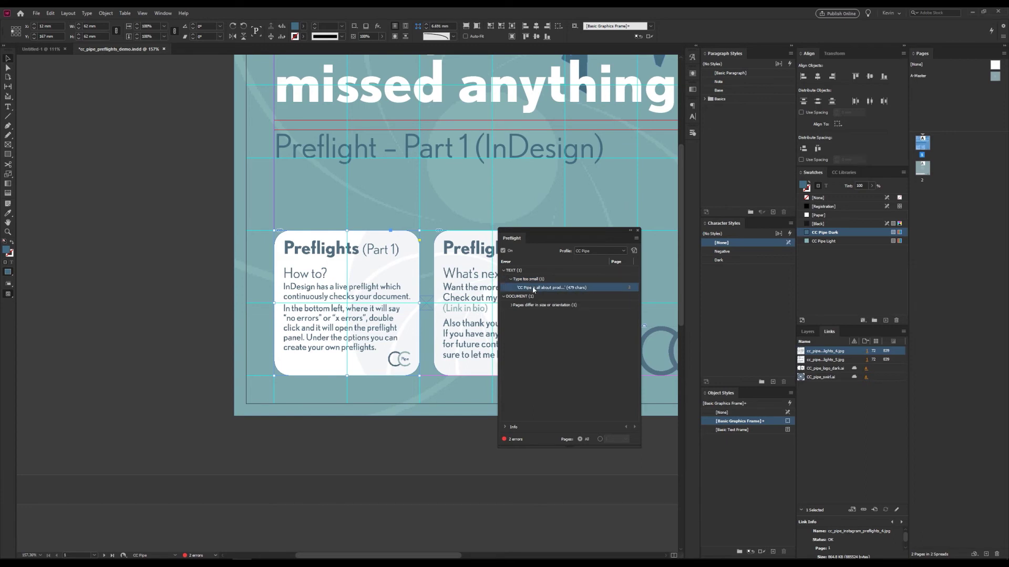
{"action": "double_click", "coordinate": [533, 288]}
{"action": "key", "text": "Escape"}
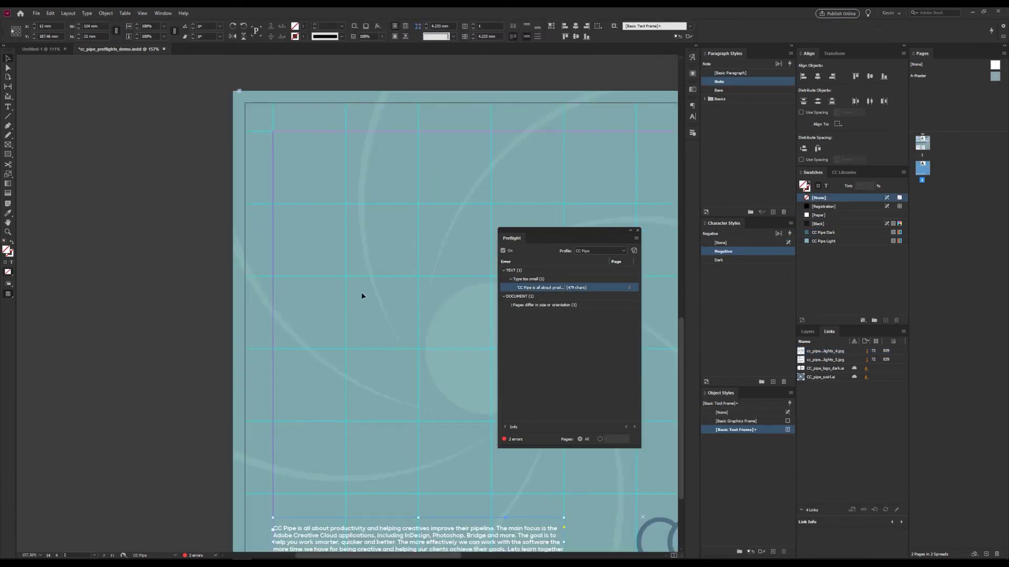
{"action": "key", "text": "w"}
{"action": "key", "text": "ctrl+0"}
{"action": "scroll", "coordinate": [241, 262], "scroll_direction": "up", "scroll_amount": 1}
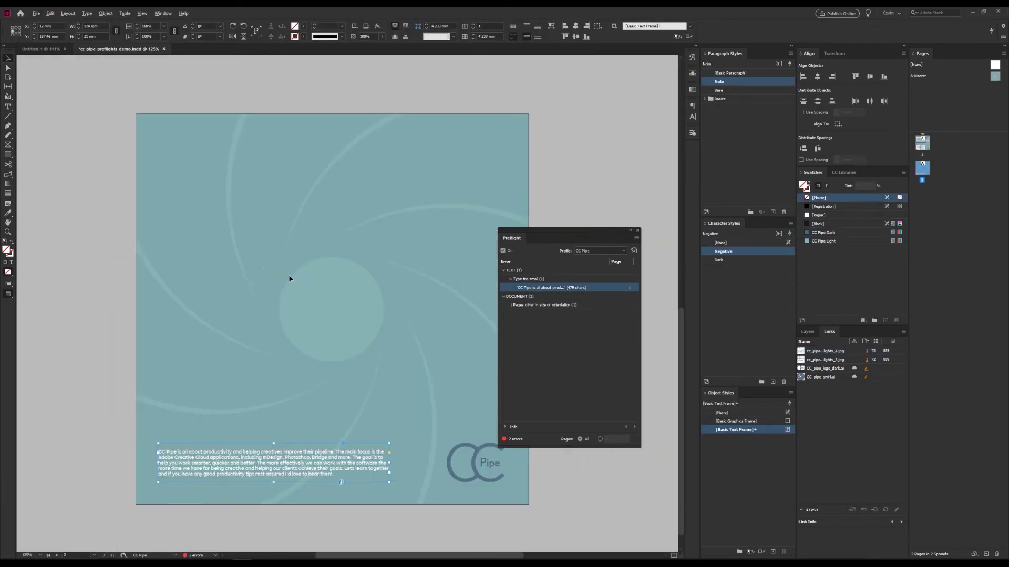
{"action": "mouse_move", "coordinate": [289, 279]}
{"action": "left_mouse_down"}
{"action": "mouse_move", "coordinate": [241, 283]}
{"action": "mouse_move", "coordinate": [325, 279]}
{"action": "mouse_move", "coordinate": [300, 268]}
{"action": "left_mouse_up"}
{"action": "key", "text": "w"}
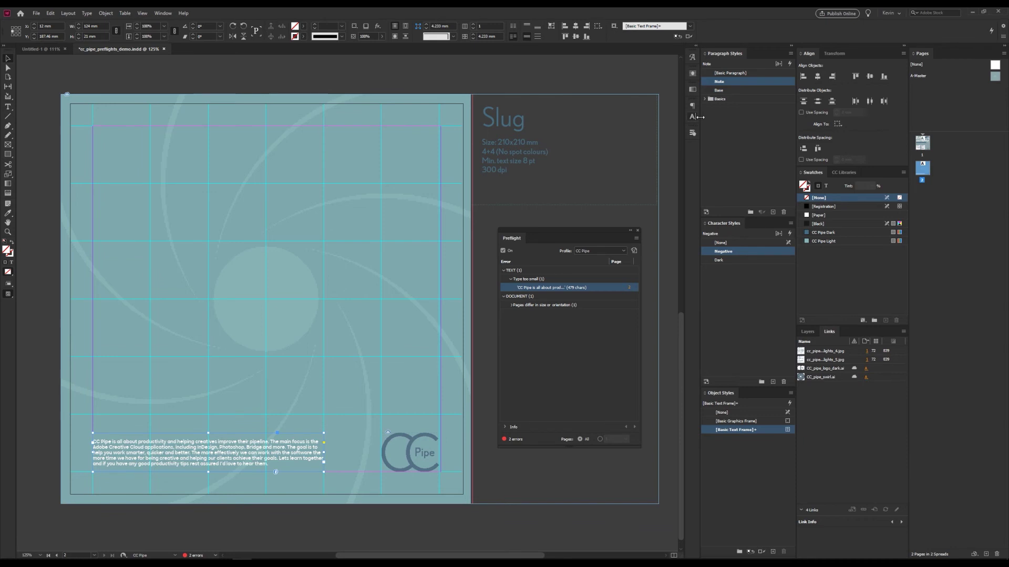
Edit the Note paragraph style to use 8 pt type size.
{"action": "right_click", "coordinate": [724, 83]}
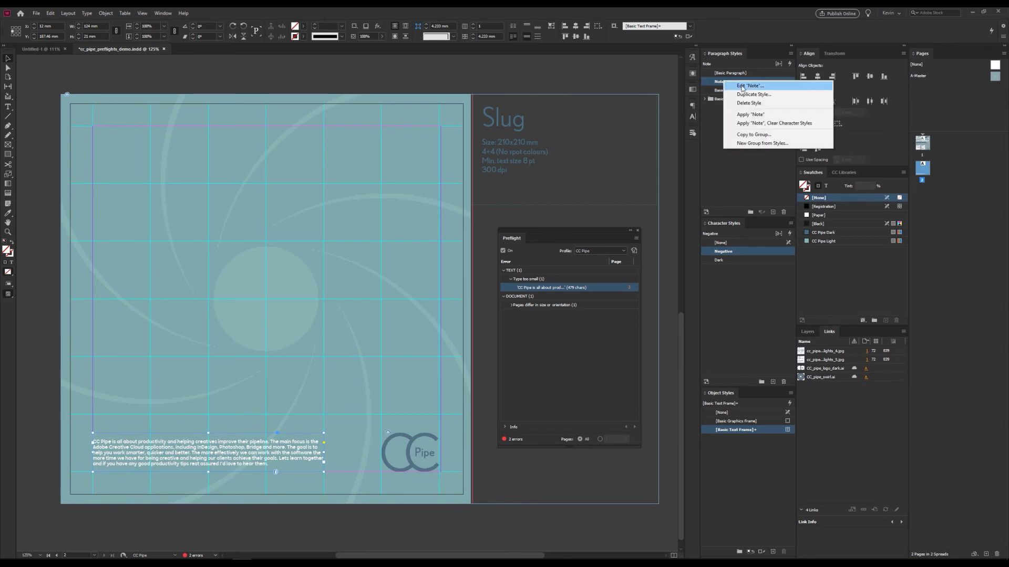
{"action": "left_click", "coordinate": [740, 86]}
{"action": "left_click", "coordinate": [609, 196]}
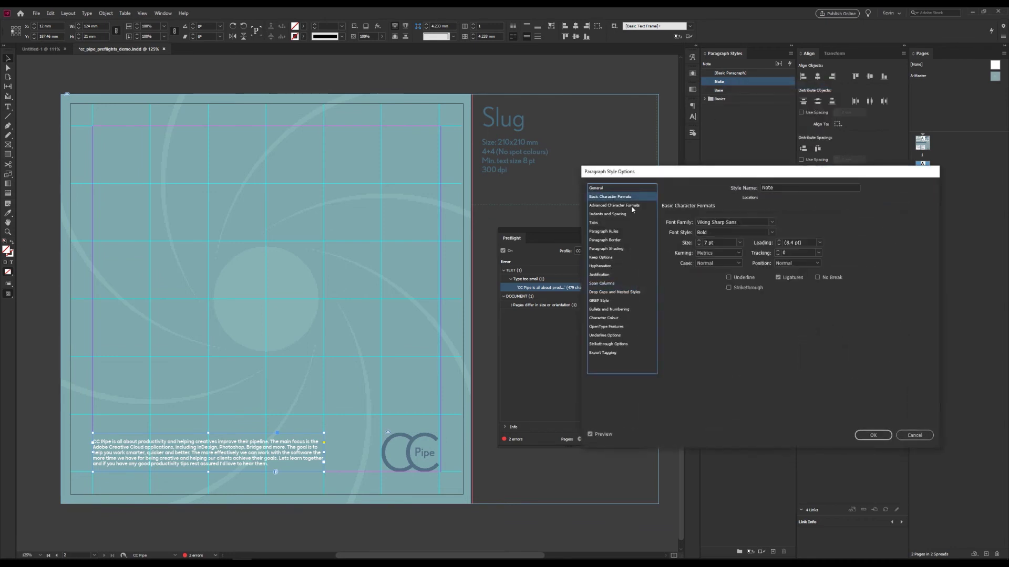
{"action": "left_click", "coordinate": [873, 435]}
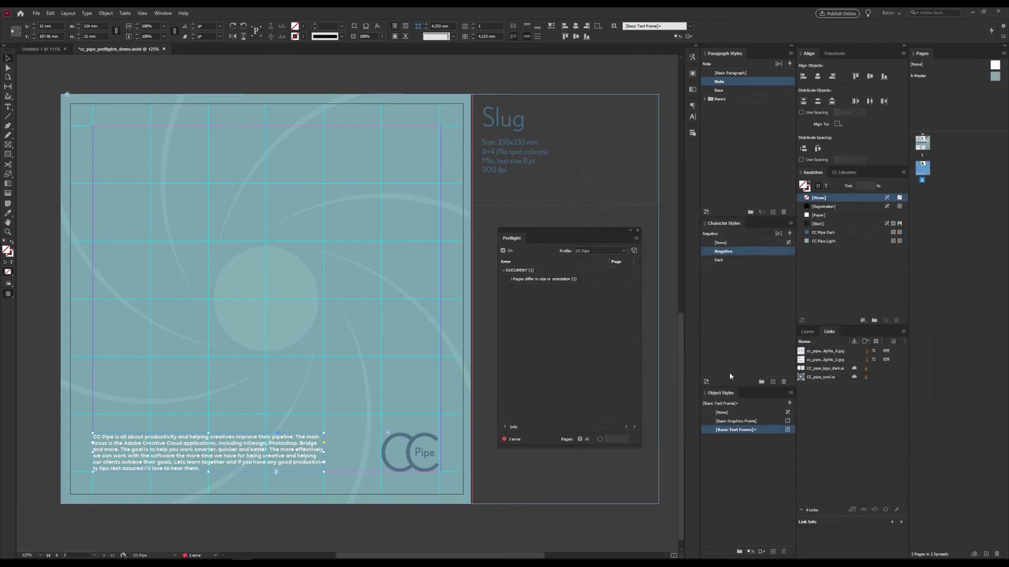
{"action": "left_click", "coordinate": [513, 281]}
Reduce page 2's width from 211 mm to 210 mm with the Page tool and preview it.
{"action": "double_click", "coordinate": [526, 288]}
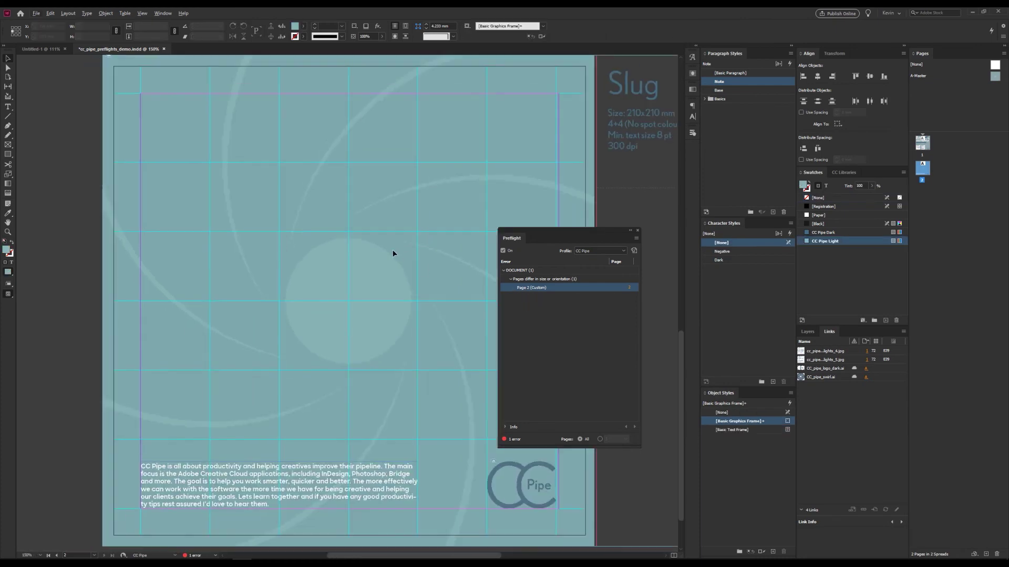
{"action": "key", "text": "ctrl+minus"}
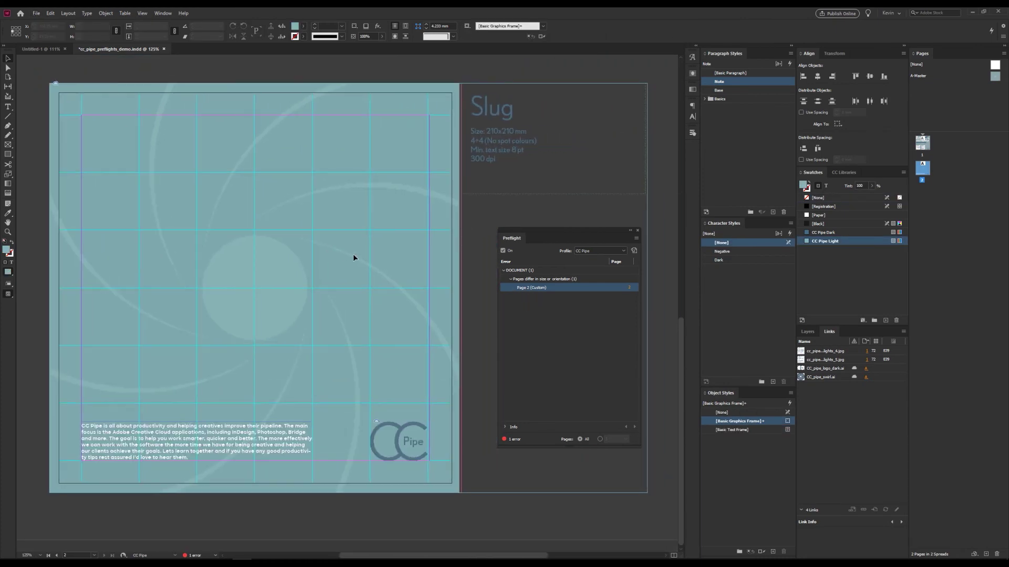
{"action": "key", "text": "shift+p"}
{"action": "left_click", "coordinate": [351, 255]}
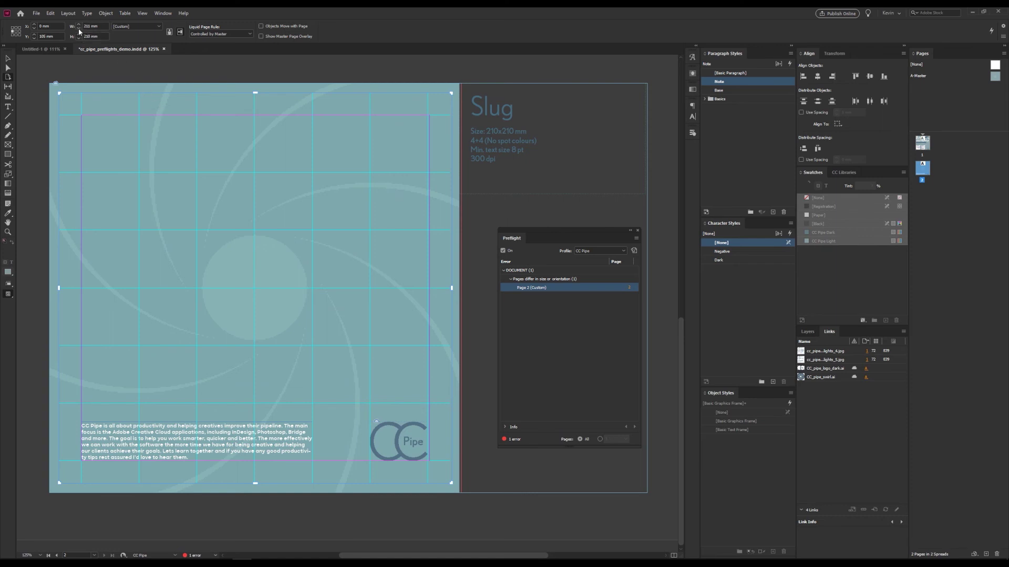
{"action": "left_click", "coordinate": [78, 29]}
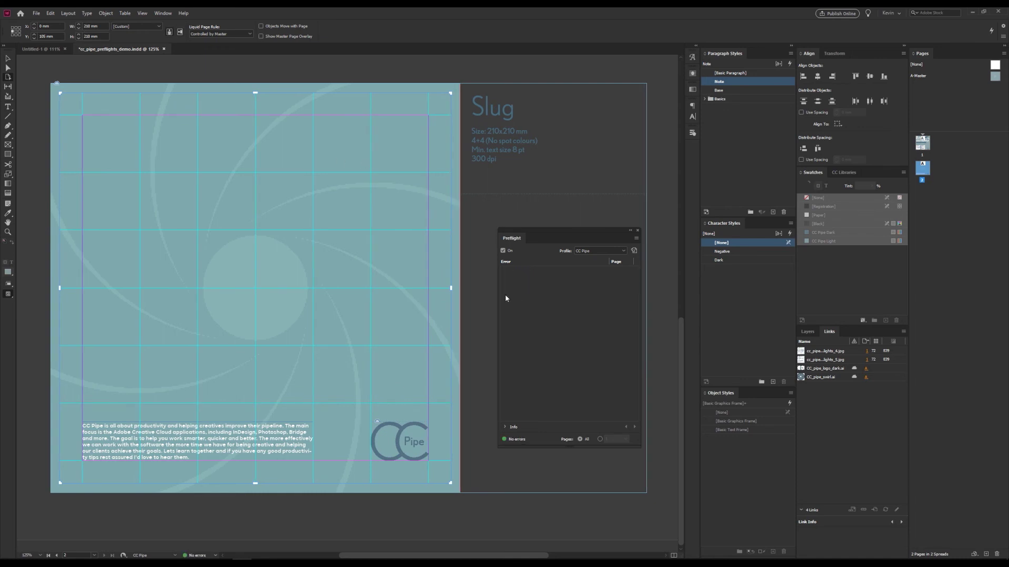
{"action": "key", "text": "h"}
{"action": "key", "text": "w"}
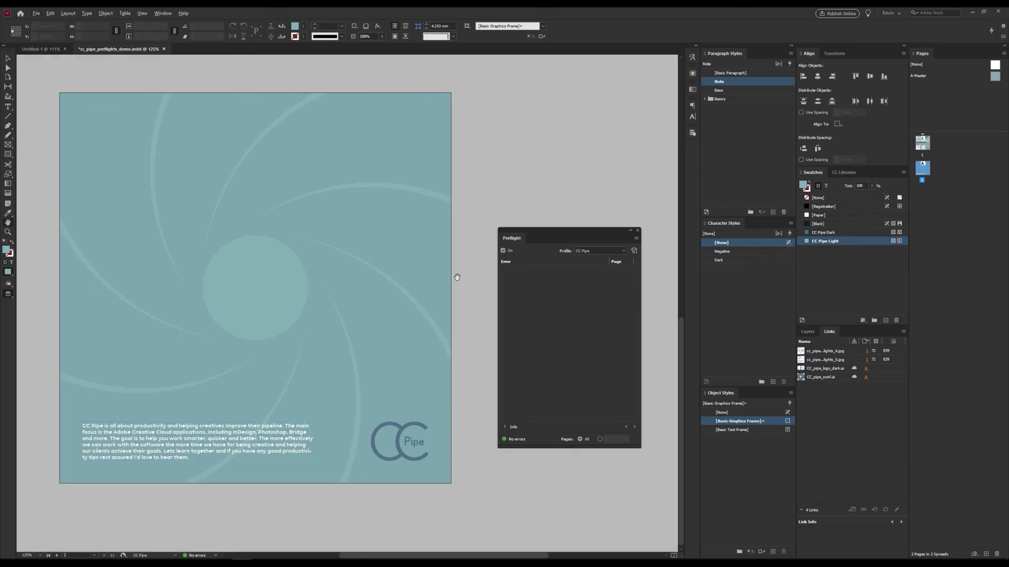
{"action": "scroll", "coordinate": [458, 277], "scroll_direction": "up", "scroll_amount": 10}
{"action": "scroll", "coordinate": [456, 277], "scroll_direction": "down", "scroll_amount": 3}
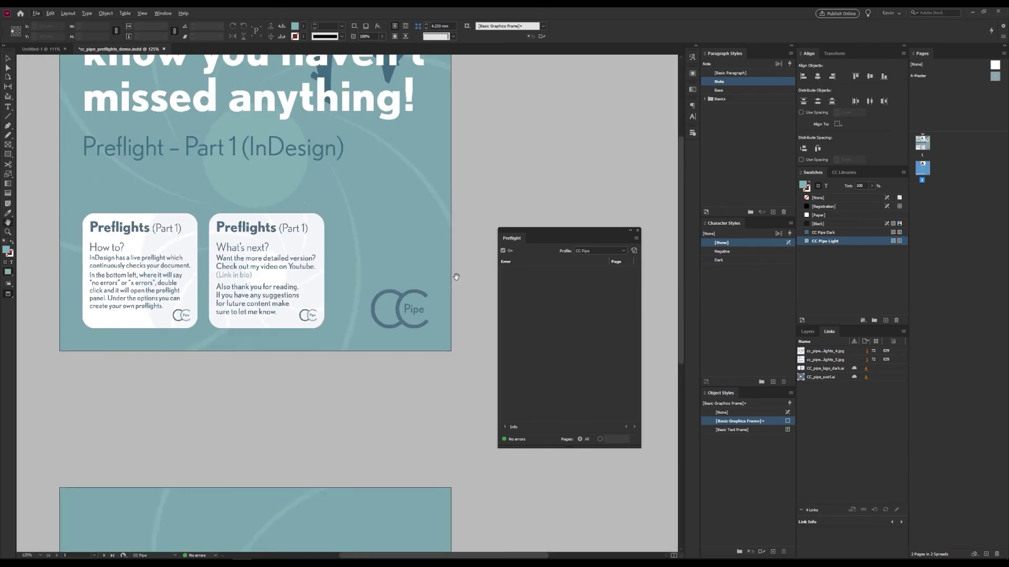
{"action": "scroll", "coordinate": [456, 277], "scroll_direction": "down", "scroll_amount": 5}
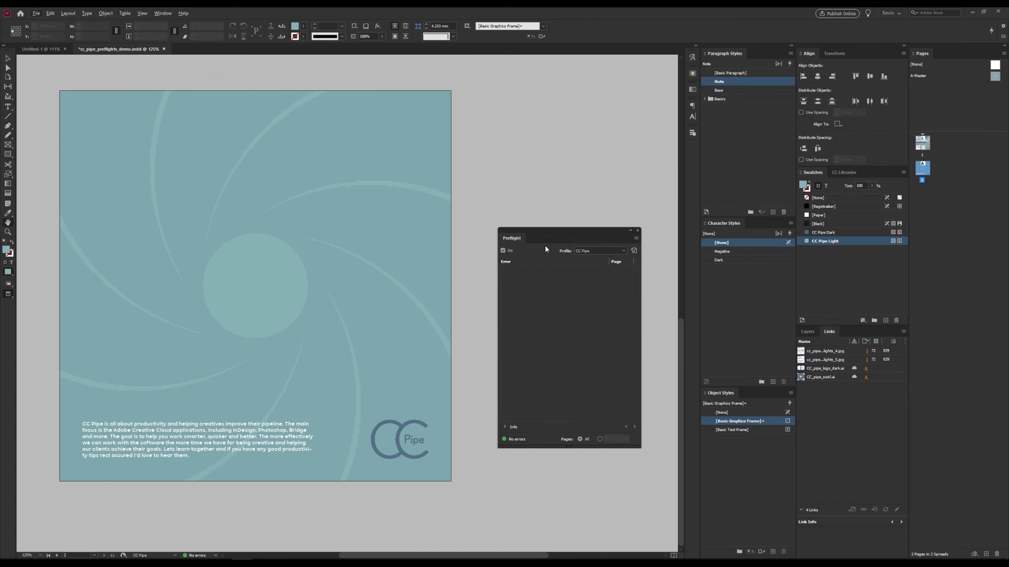
{"action": "left_click", "coordinate": [503, 251]}
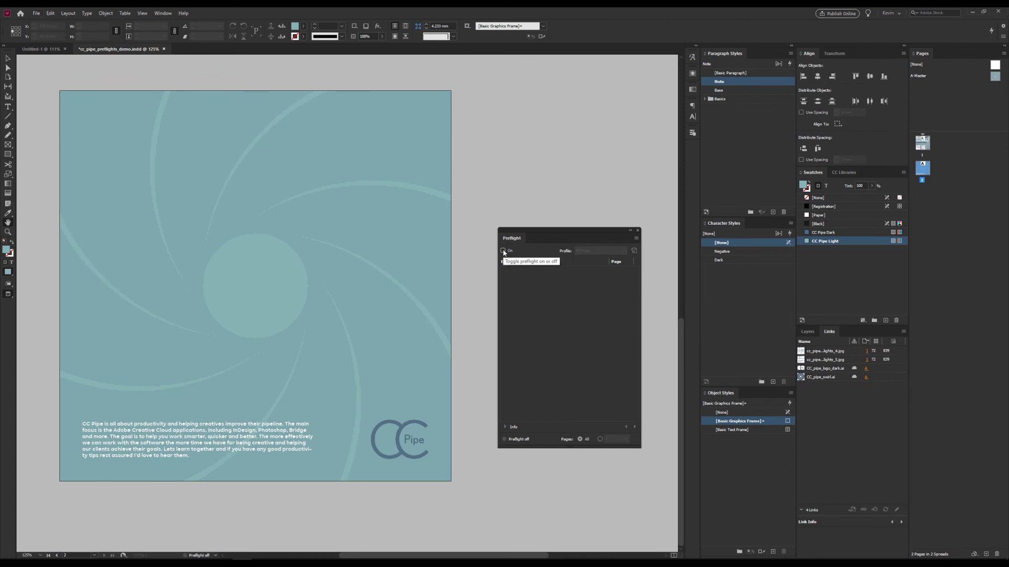
{"action": "left_click", "coordinate": [503, 251]}
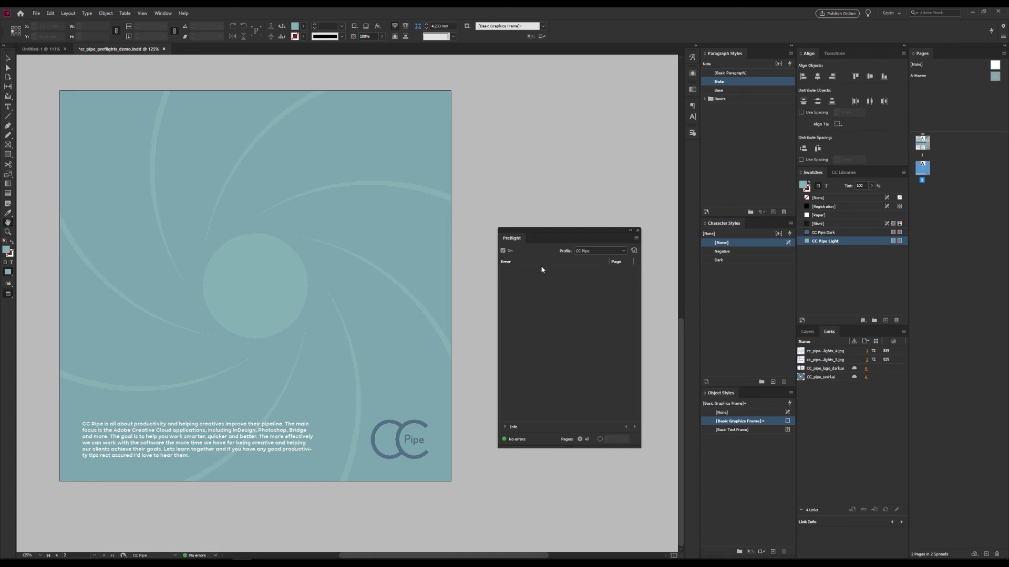